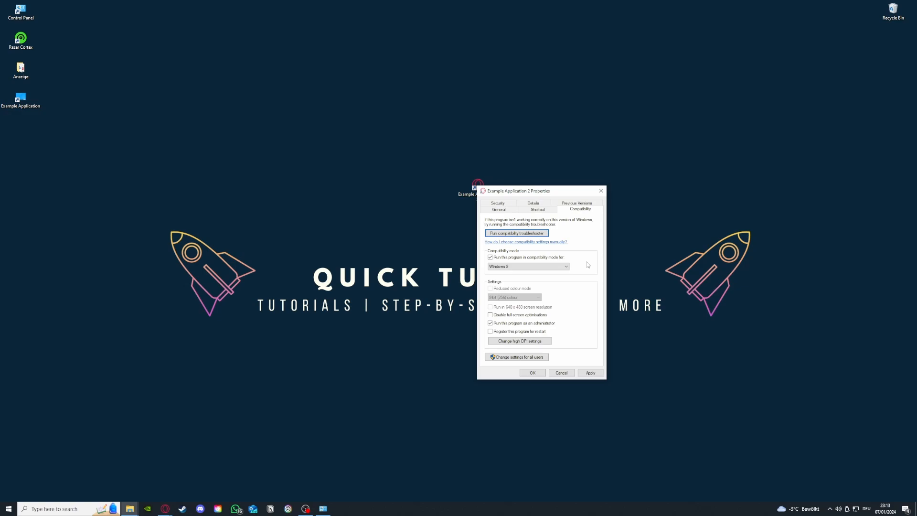
Apply the compatibility settings for Example Application 2 and close its properties.
{"action": "left_click", "coordinate": [590, 373]}
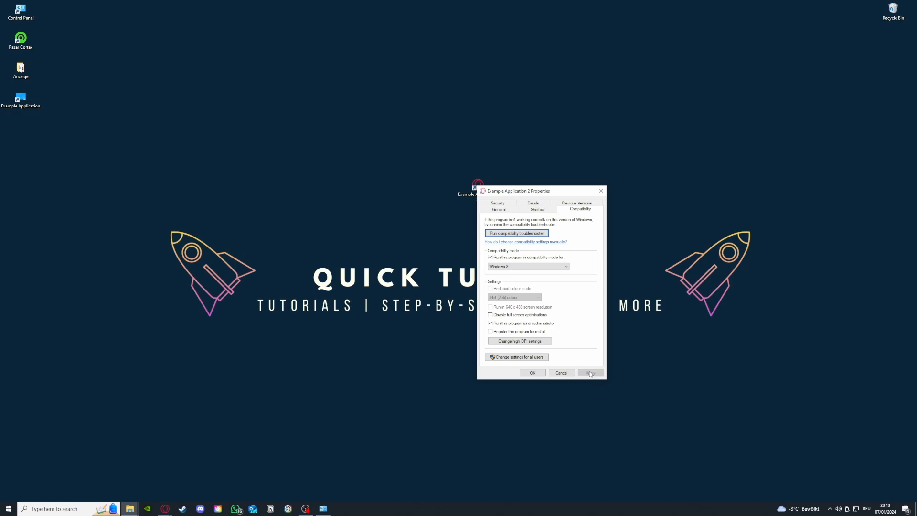
{"action": "left_click", "coordinate": [529, 373]}
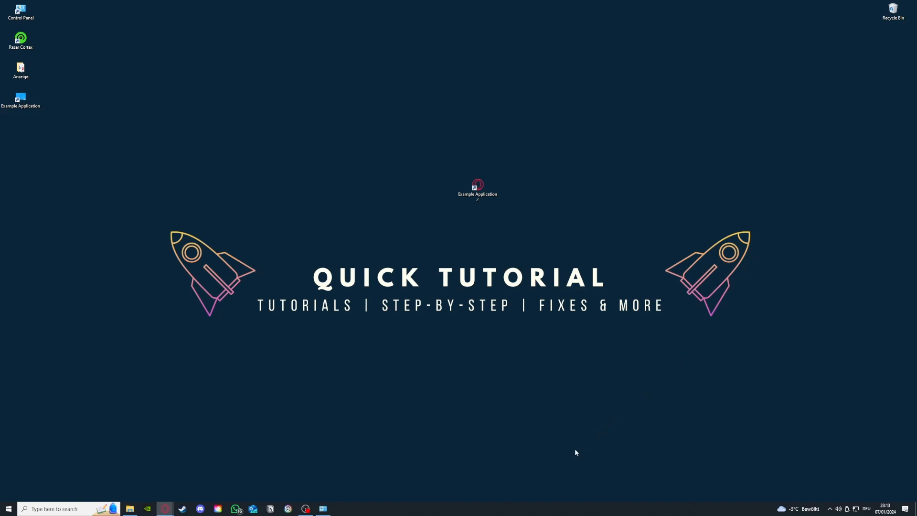
Open Task Manager and maximize its window.
{"action": "right_click", "coordinate": [507, 509]}
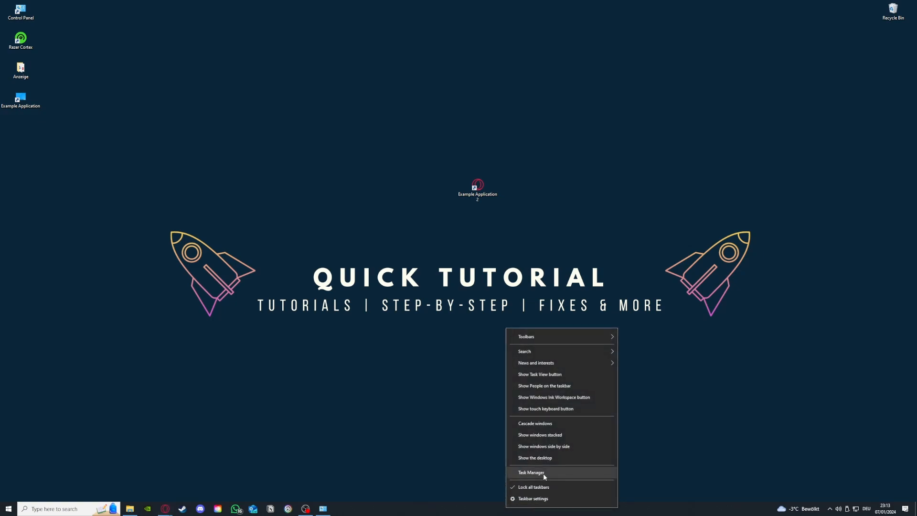
{"action": "left_click", "coordinate": [545, 474]}
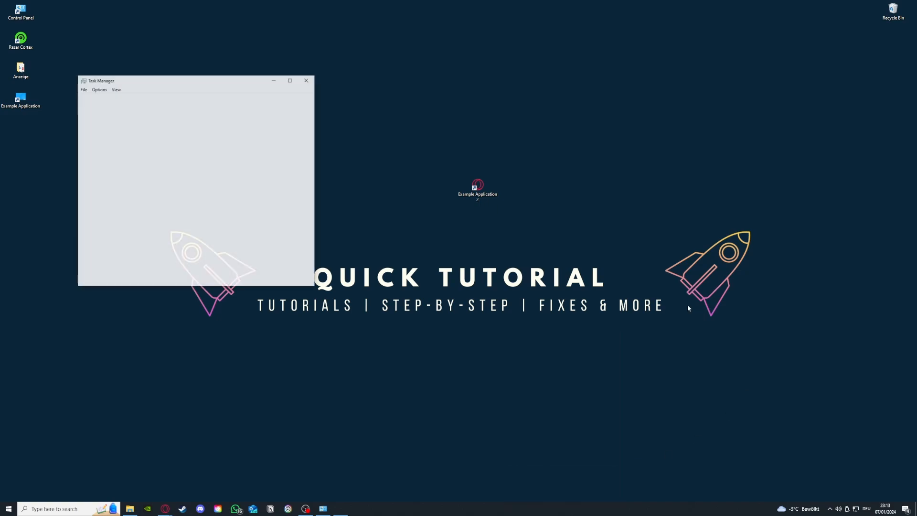
{"action": "left_click", "coordinate": [290, 81]}
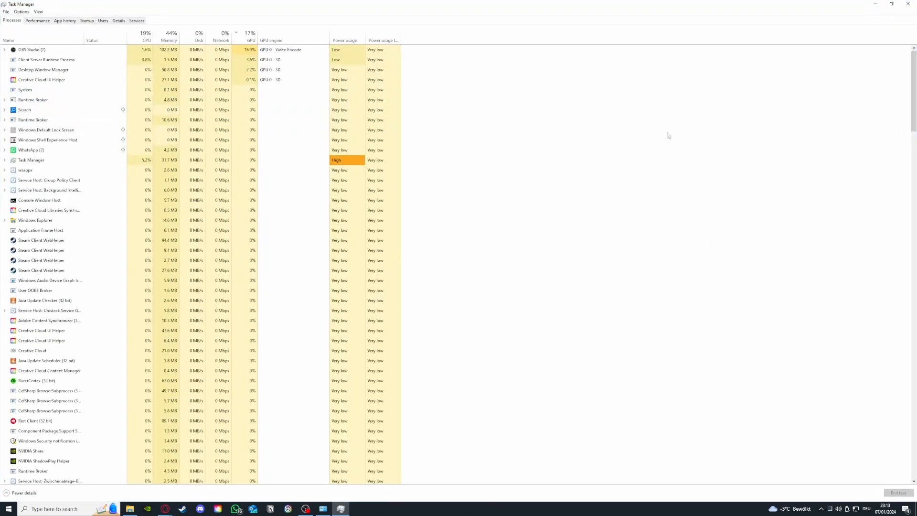
Look through the running processes and end the uppermost Steam Client WebHelper task.
{"action": "scroll", "coordinate": [111, 141], "scroll_direction": "down", "scroll_amount": 7}
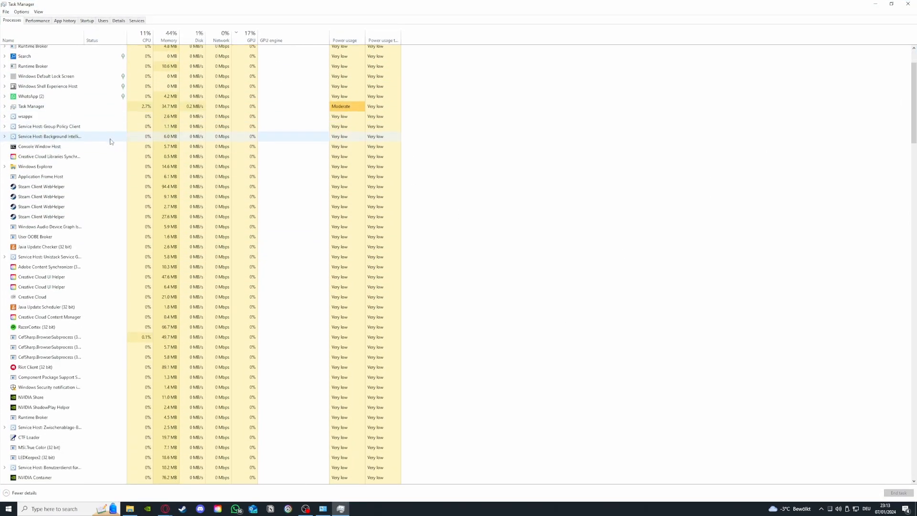
{"action": "scroll", "coordinate": [110, 142], "scroll_direction": "down", "scroll_amount": 12}
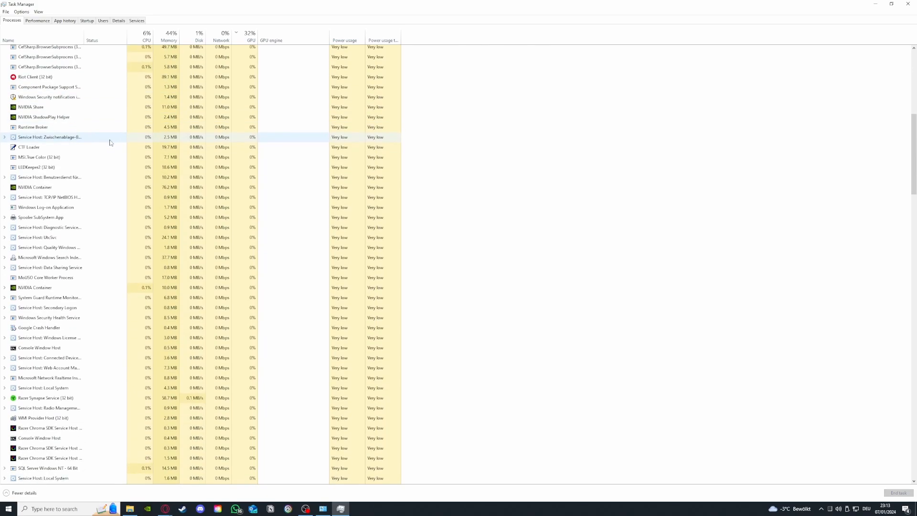
{"action": "scroll", "coordinate": [110, 143], "scroll_direction": "down", "scroll_amount": 11}
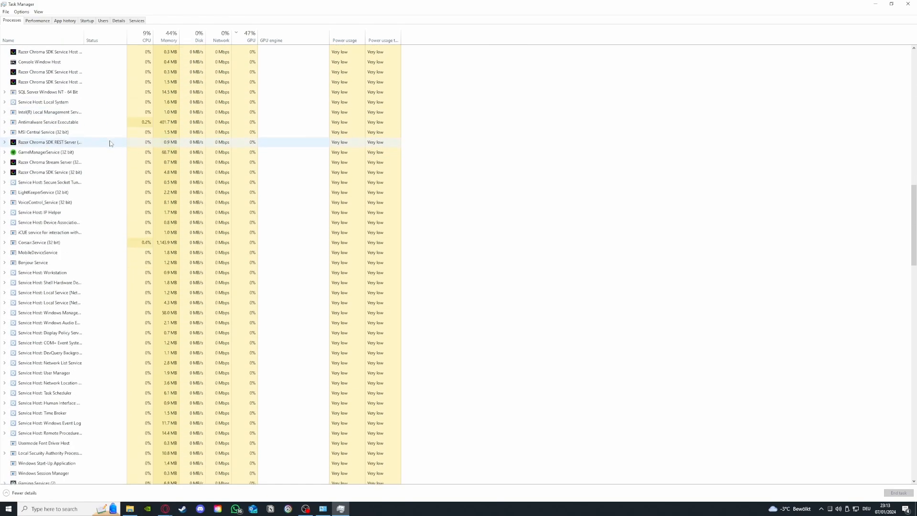
{"action": "scroll", "coordinate": [114, 151], "scroll_direction": "down", "scroll_amount": 4}
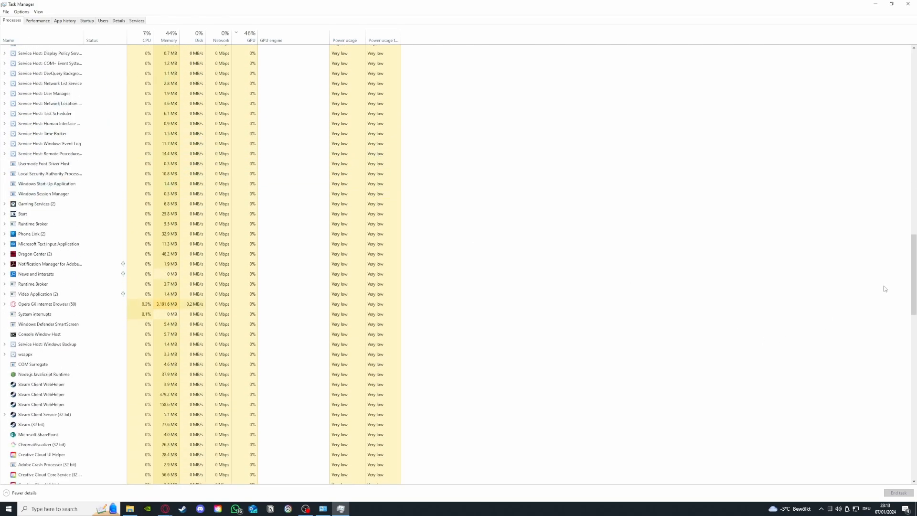
{"action": "left_click_drag", "start_coordinate": [912, 287], "coordinate": [913, 95]}
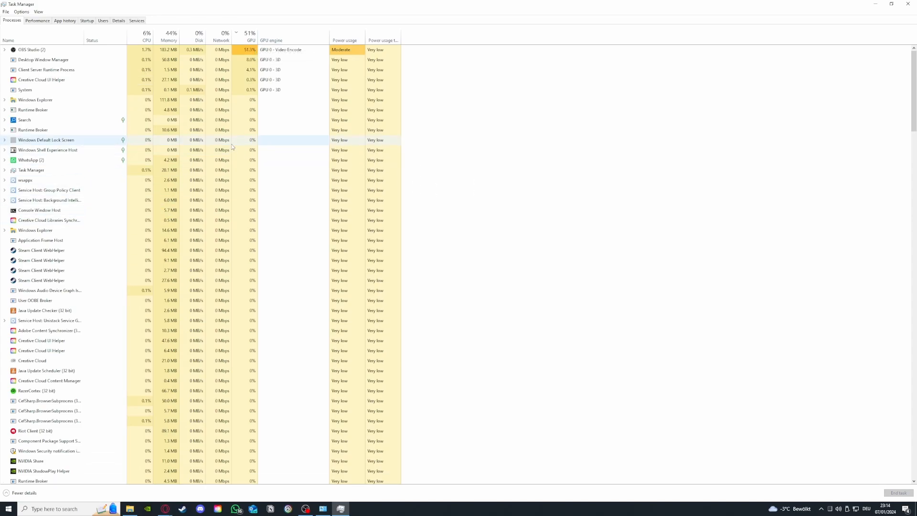
{"action": "left_click", "coordinate": [108, 251]}
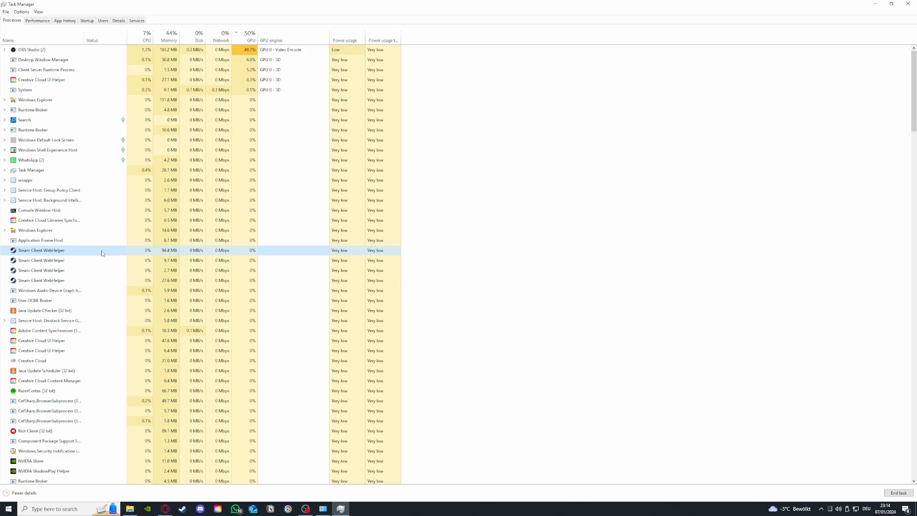
{"action": "right_click", "coordinate": [102, 253]}
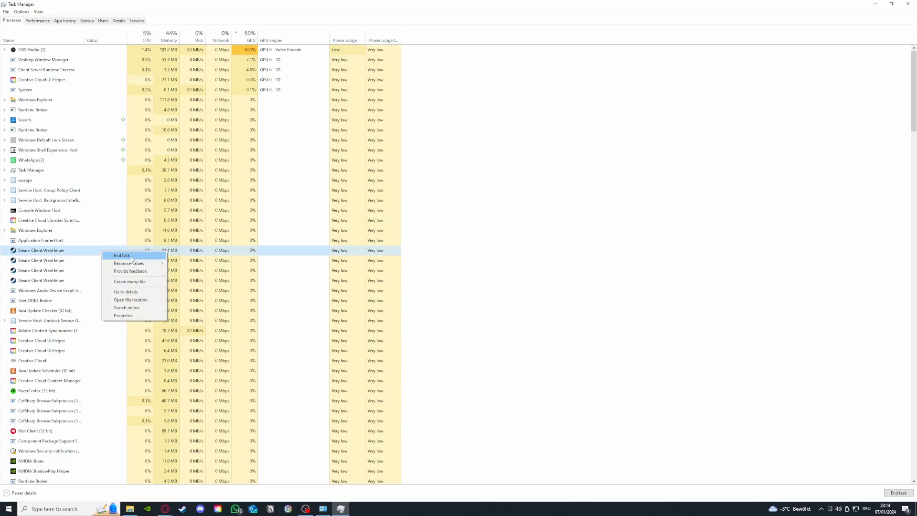
{"action": "left_click", "coordinate": [131, 257]}
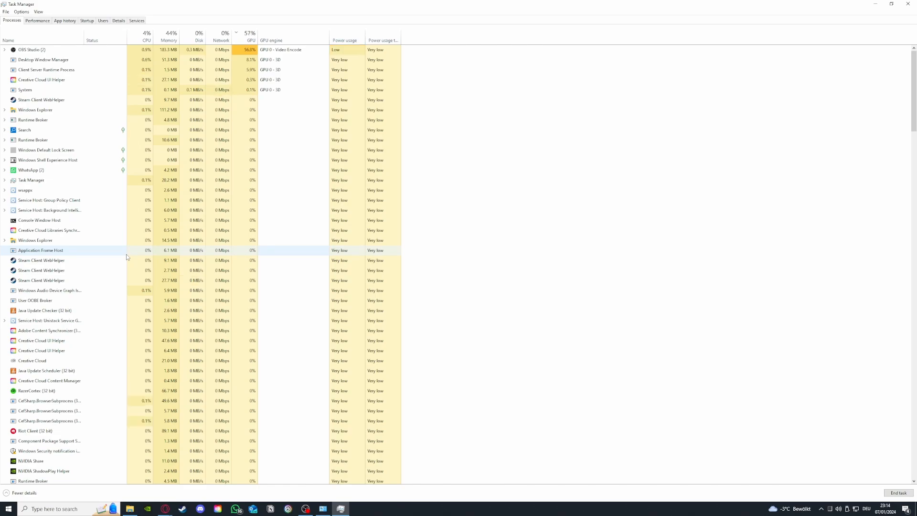
Examine the CPU and GPU 0 performance graphs in Task Manager.
{"action": "left_click", "coordinate": [49, 22]}
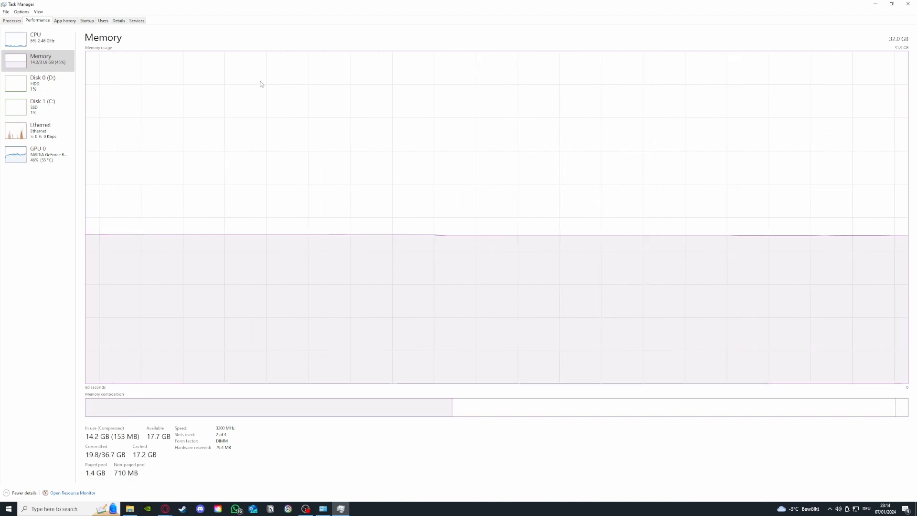
{"action": "left_click", "coordinate": [36, 39]}
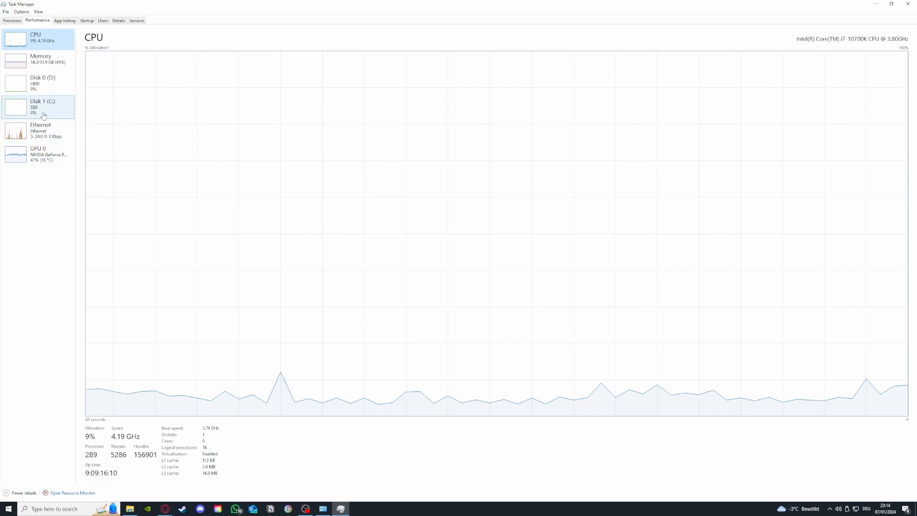
{"action": "left_click", "coordinate": [40, 154]}
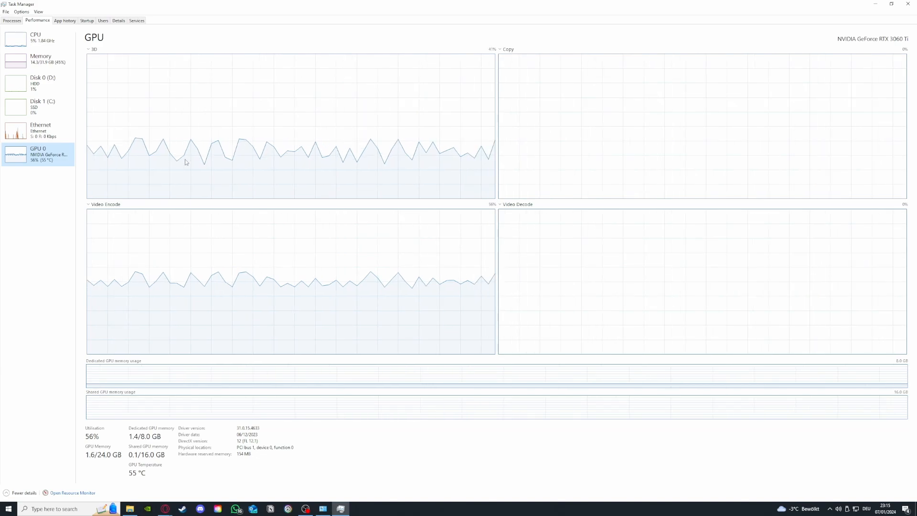
Review the startup apps, check the enable and disable options for Parsec and iCUE, and close Task Manager.
{"action": "left_click", "coordinate": [11, 21]}
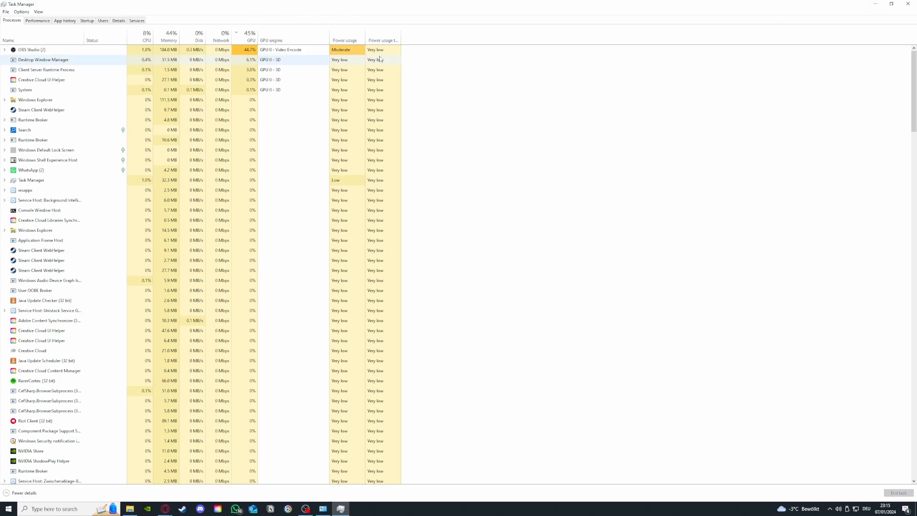
{"action": "left_click", "coordinate": [65, 21]}
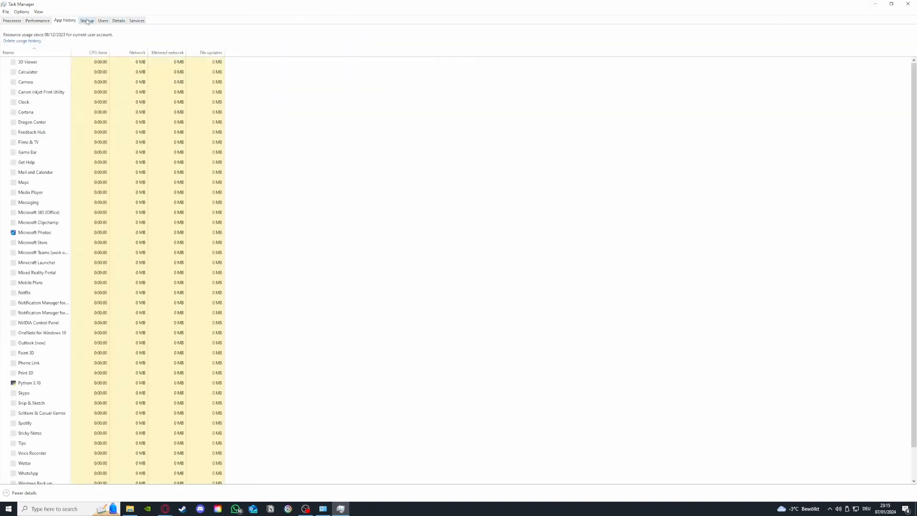
{"action": "left_click", "coordinate": [87, 21]}
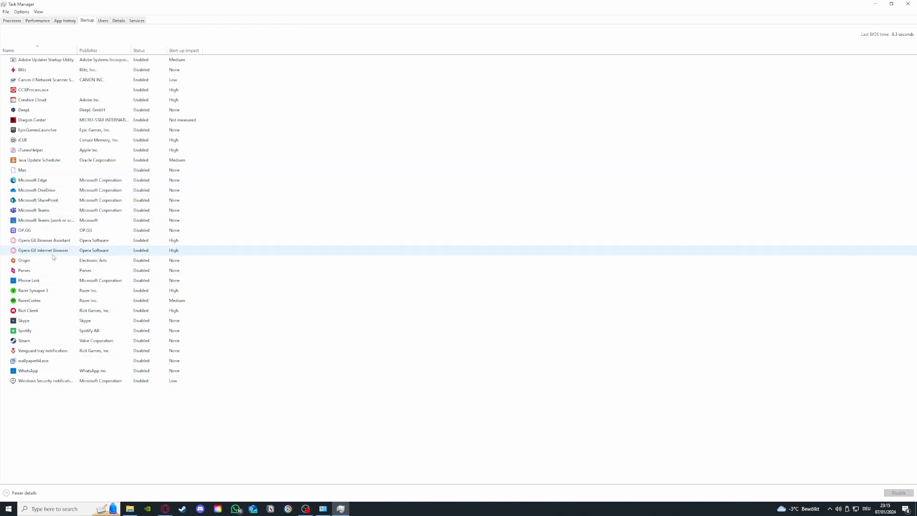
{"action": "left_click", "coordinate": [59, 271]}
{"action": "right_click", "coordinate": [59, 272]}
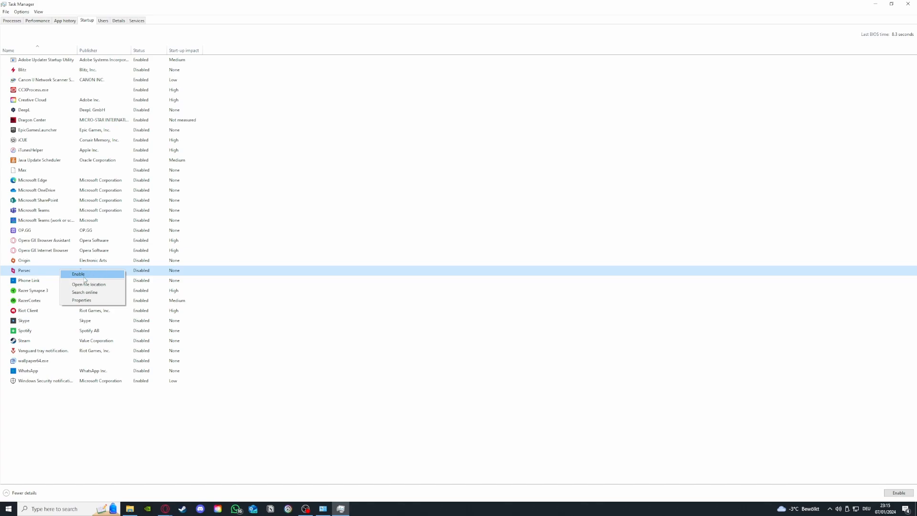
{"action": "left_click", "coordinate": [86, 143]}
{"action": "right_click", "coordinate": [53, 142]}
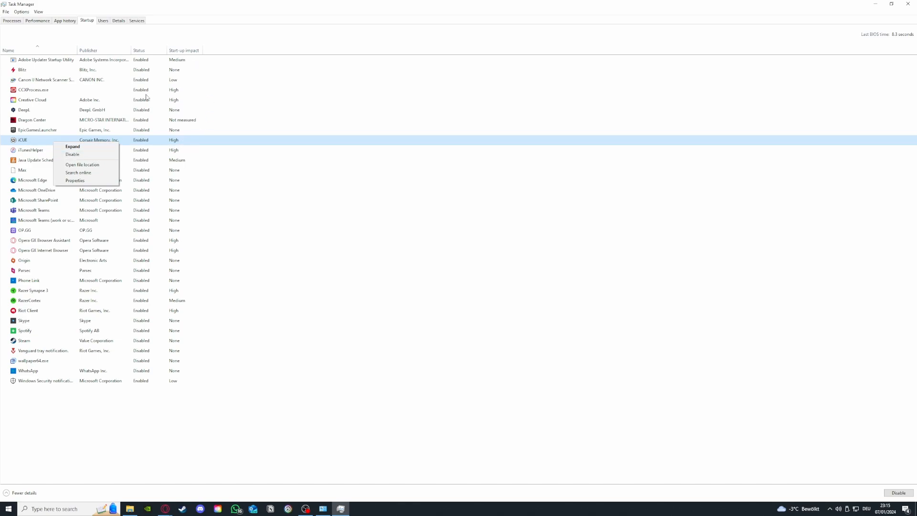
{"action": "left_click", "coordinate": [97, 154]}
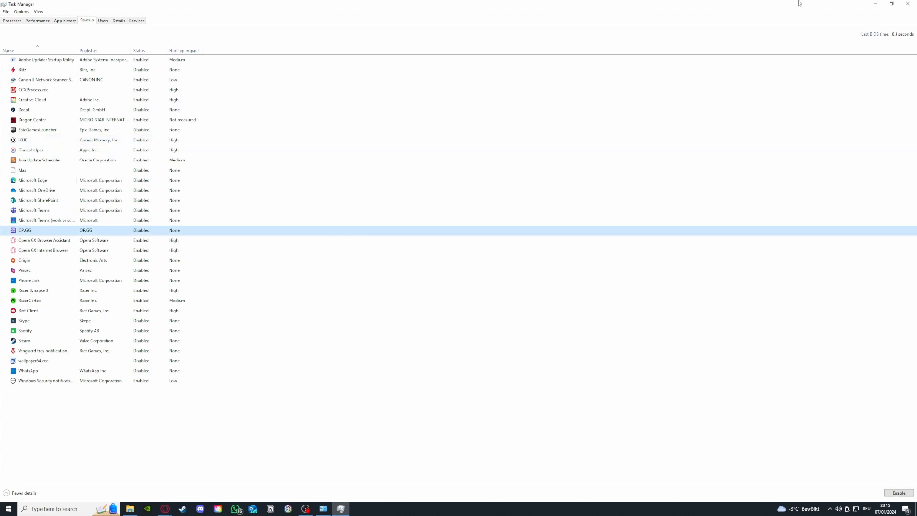
{"action": "left_click", "coordinate": [908, 4]}
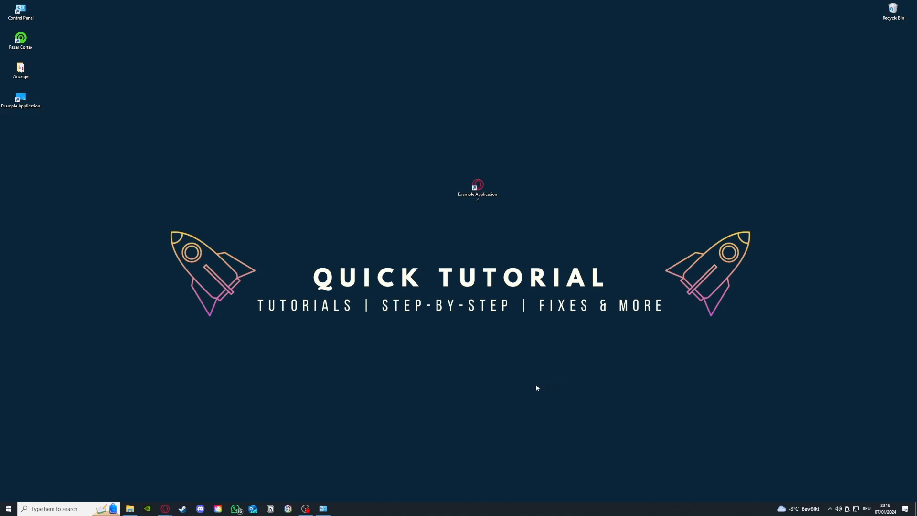
Reopen Task Manager and enlarge its window so the GPU and power usage columns fit.
{"action": "right_click", "coordinate": [417, 513]}
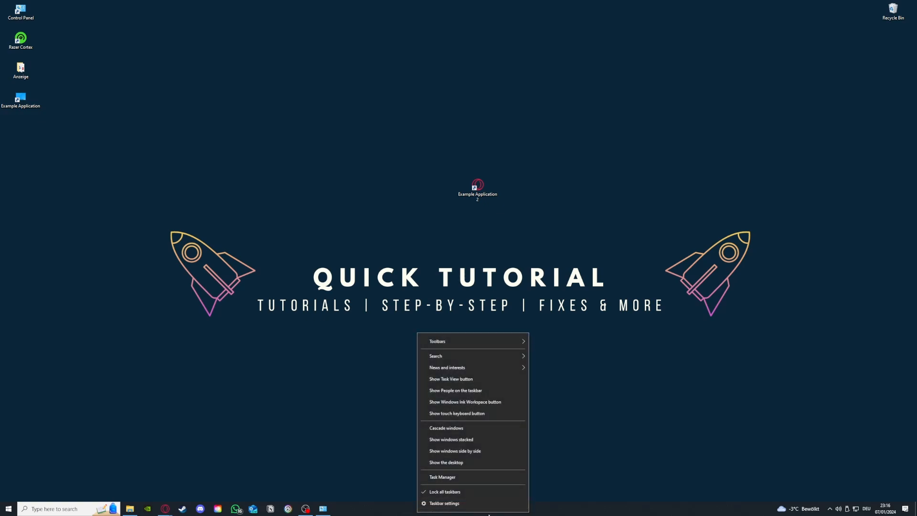
{"action": "left_click", "coordinate": [448, 478]}
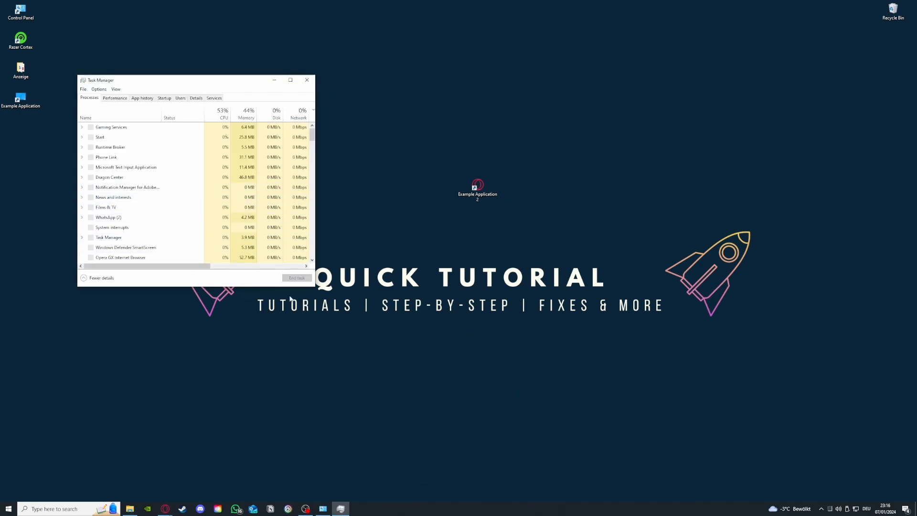
{"action": "left_click_drag", "start_coordinate": [311, 288], "coordinate": [596, 408]}
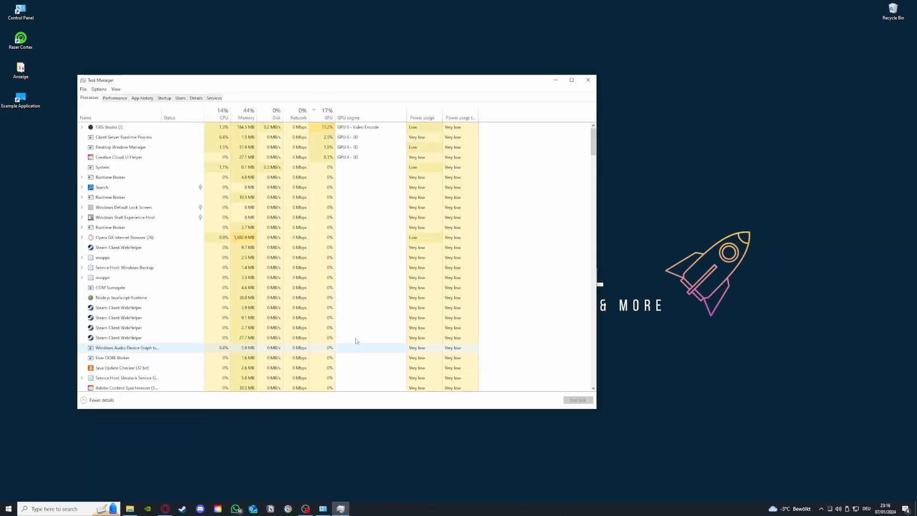
Inspect the Steam Client WebHelper entries in the process list one by one and close Task Manager.
{"action": "left_click", "coordinate": [168, 247]}
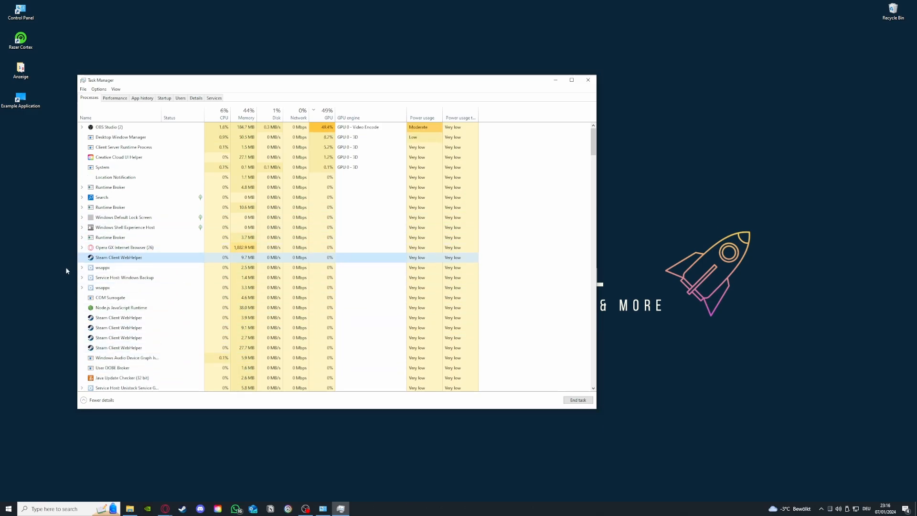
{"action": "scroll", "coordinate": [98, 330], "scroll_direction": "down", "scroll_amount": 3}
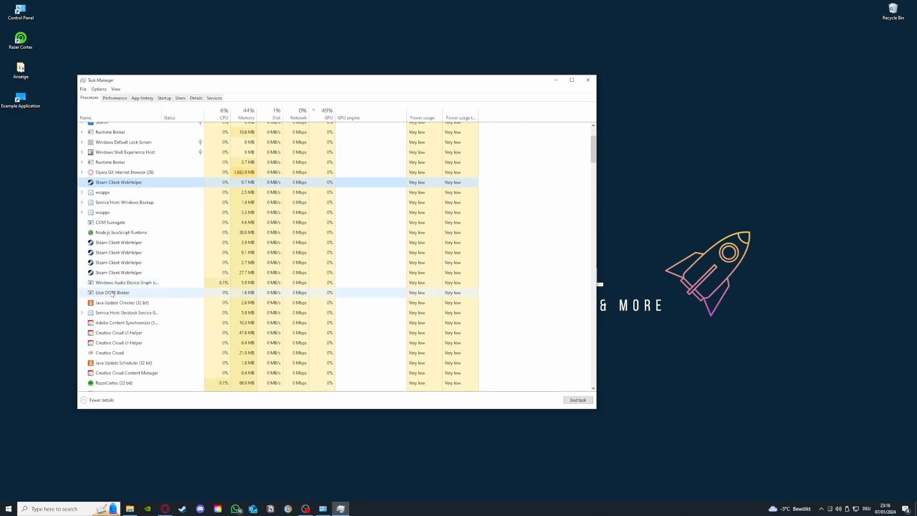
{"action": "left_click", "coordinate": [108, 241]}
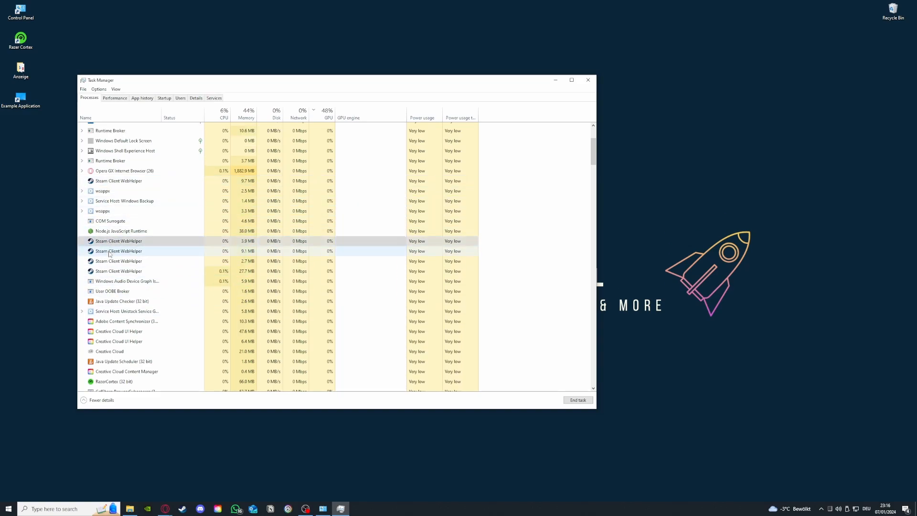
{"action": "left_click", "coordinate": [111, 253]}
{"action": "left_click", "coordinate": [112, 262]}
{"action": "left_click", "coordinate": [114, 273]}
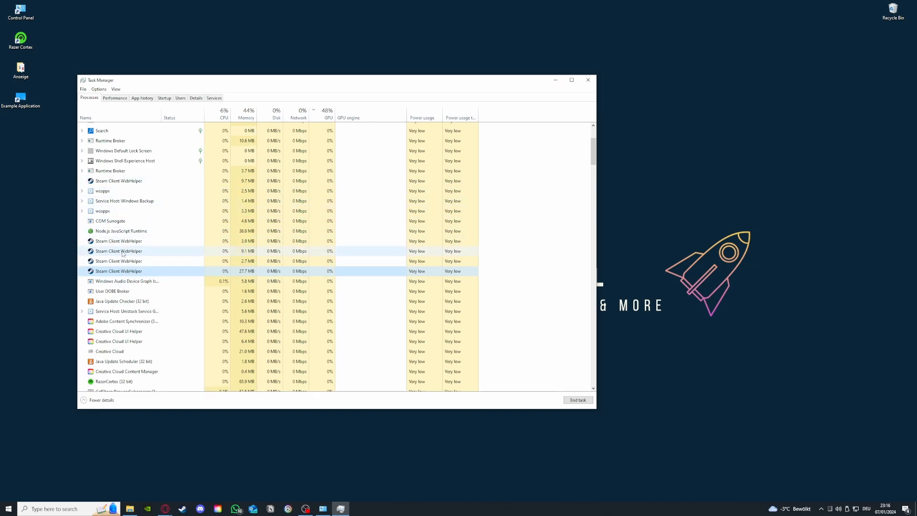
{"action": "left_click", "coordinate": [586, 78]}
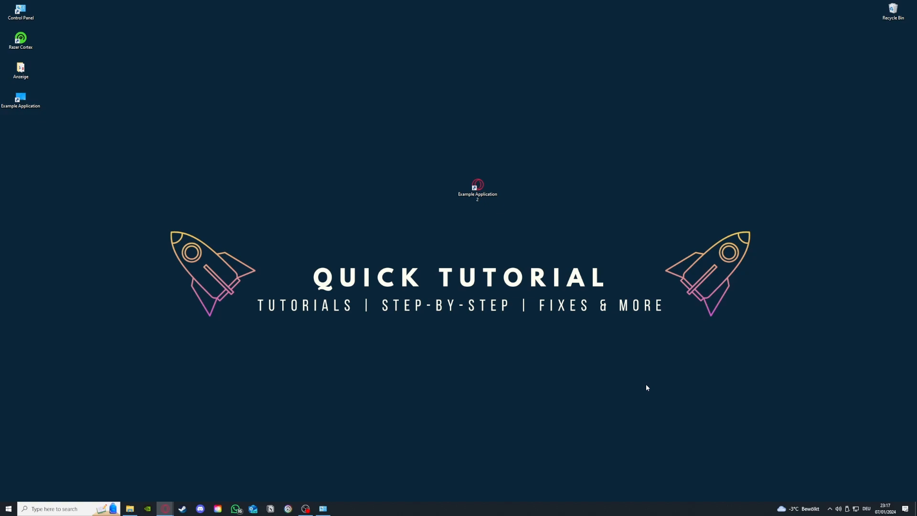
Switch to Control Panel, open Administrative Tools from System and Security, and place its window beside the Control Panel window.
{"action": "left_click", "coordinate": [323, 508]}
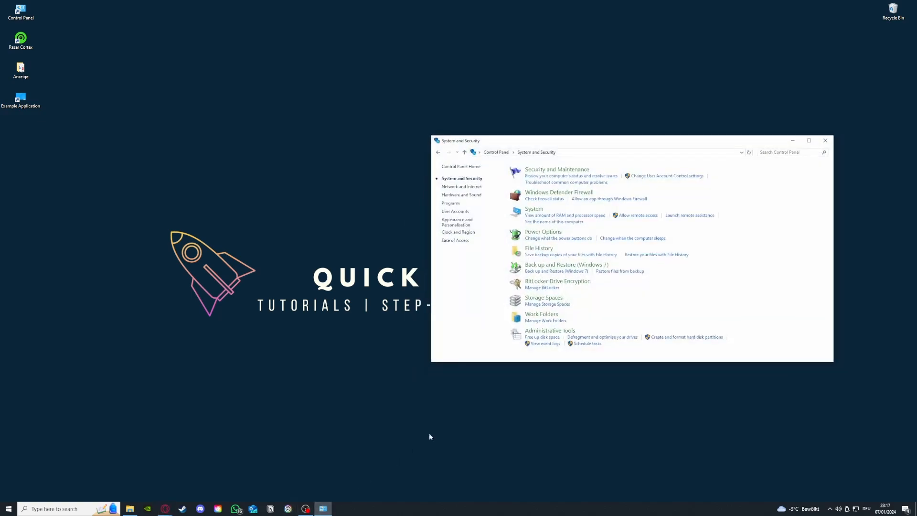
{"action": "mouse_move", "coordinate": [546, 334]}
{"action": "left_mouse_down"}
{"action": "mouse_move", "coordinate": [473, 330]}
{"action": "mouse_move", "coordinate": [421, 341]}
{"action": "mouse_move", "coordinate": [528, 331]}
{"action": "left_mouse_up"}
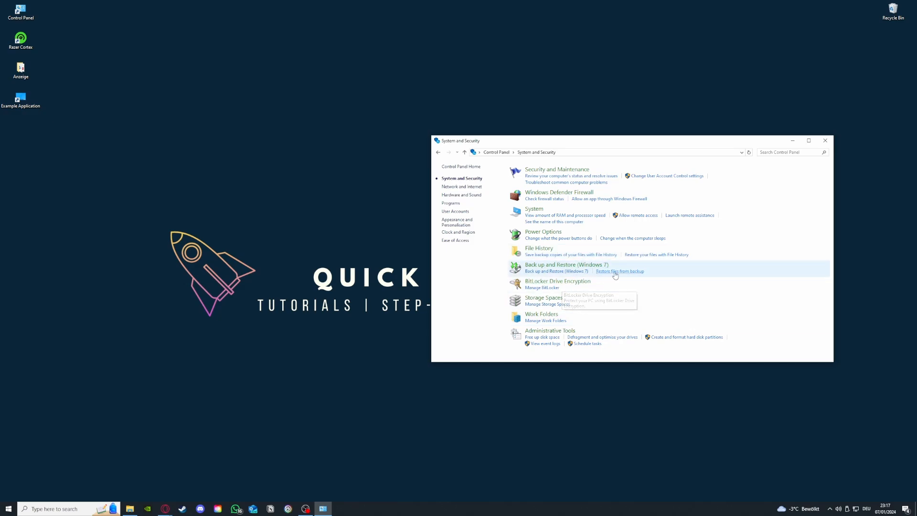
{"action": "left_click", "coordinate": [567, 331]}
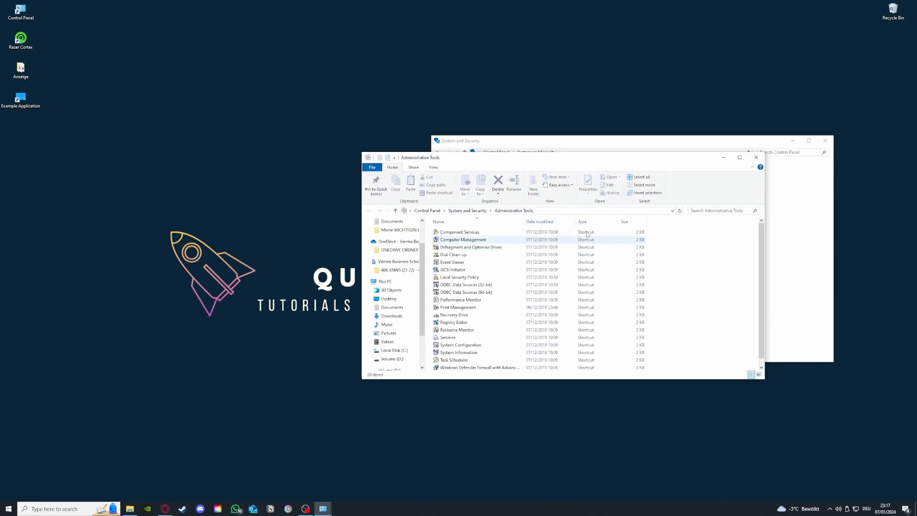
{"action": "left_click_drag", "start_coordinate": [568, 160], "coordinate": [227, 106]}
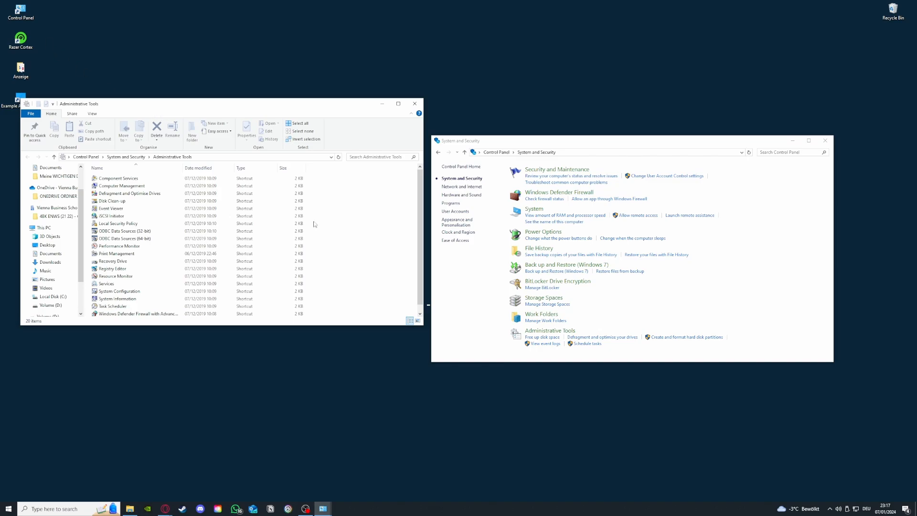
Launch Disk Clean-up from Administrative Tools and choose the Volume (D:) drive for cleaning.
{"action": "left_click", "coordinate": [74, 510]}
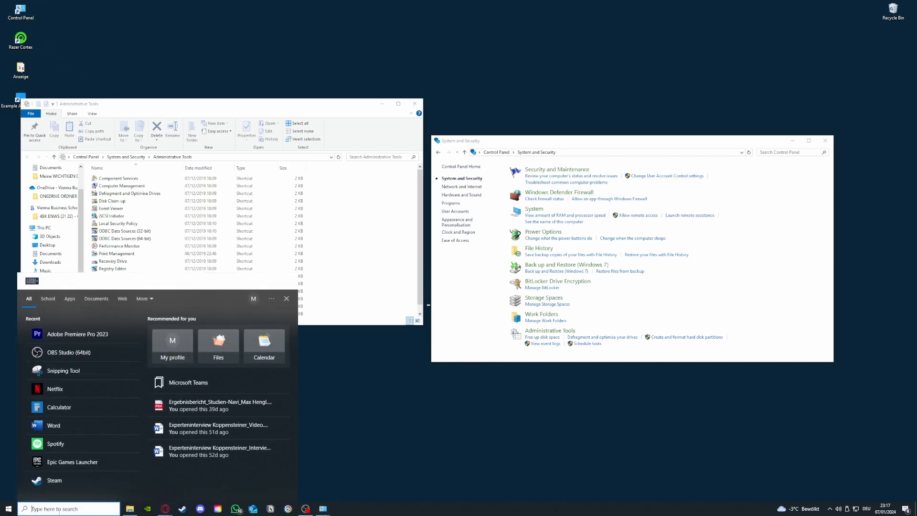
{"action": "left_click", "coordinate": [327, 417]}
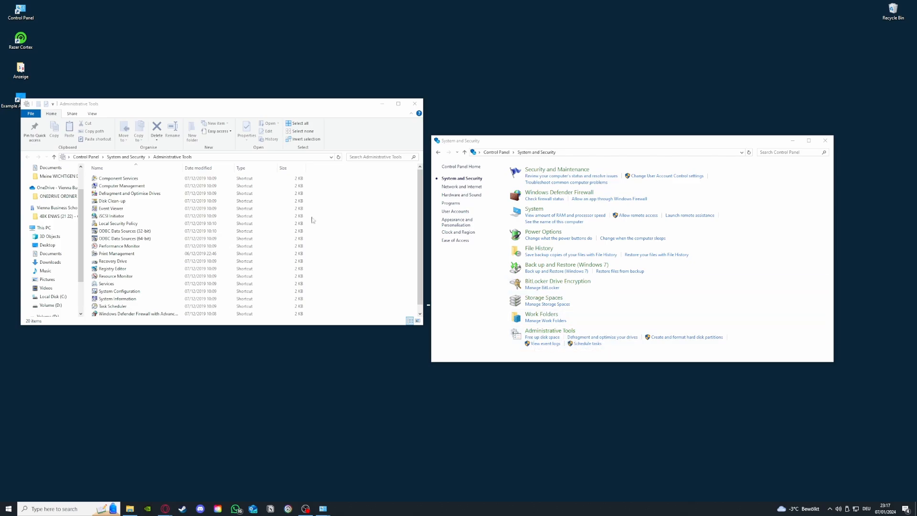
{"action": "double_click", "coordinate": [119, 201]}
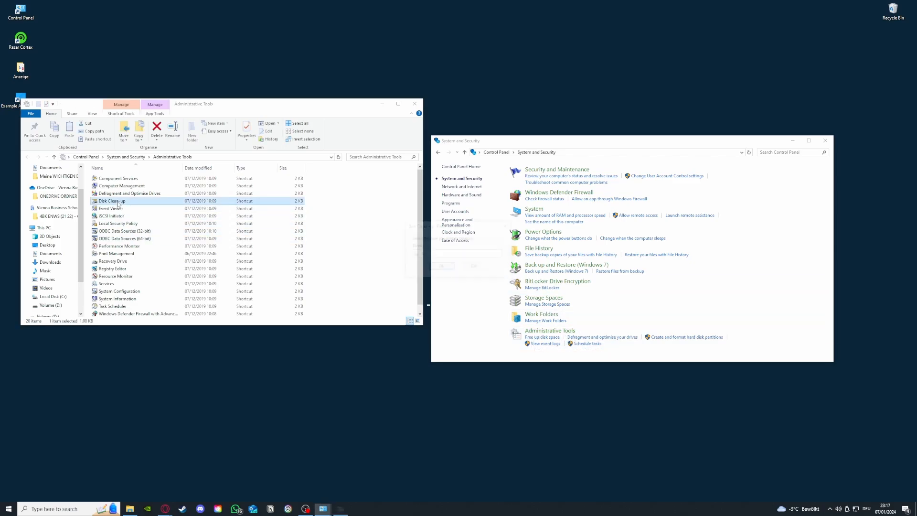
{"action": "left_click", "coordinate": [457, 257]}
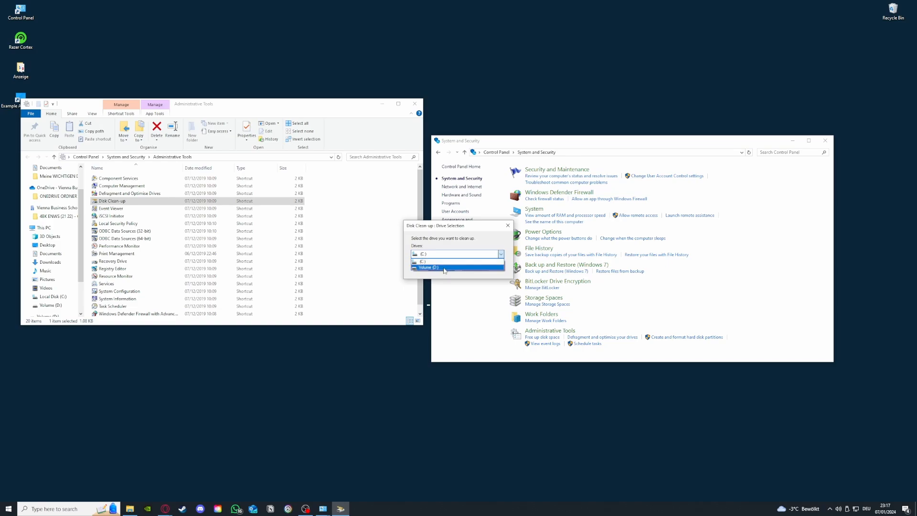
{"action": "key", "text": "Return"}
{"action": "key", "text": "Return"}
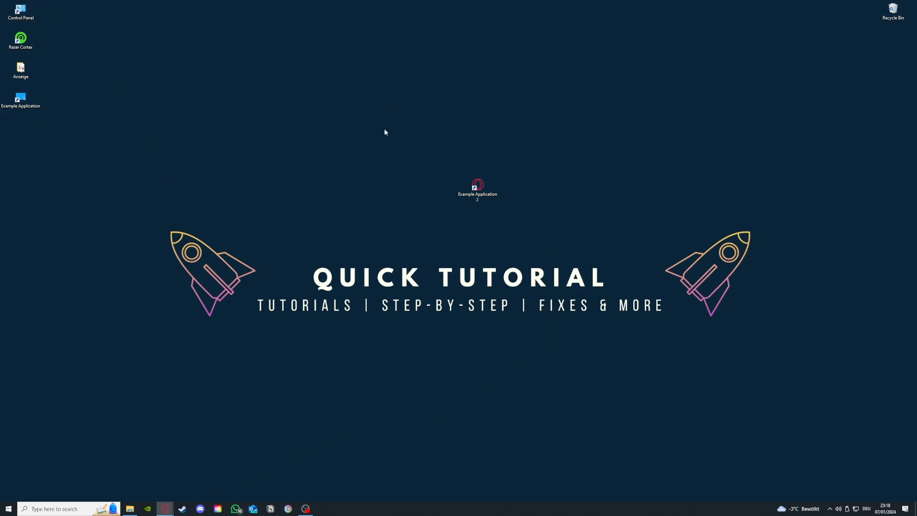
Open the uninstall list from Control Panel, browse the installed programs and check the uninstall option for Microsoft Teams.
{"action": "double_click", "coordinate": [35, 13]}
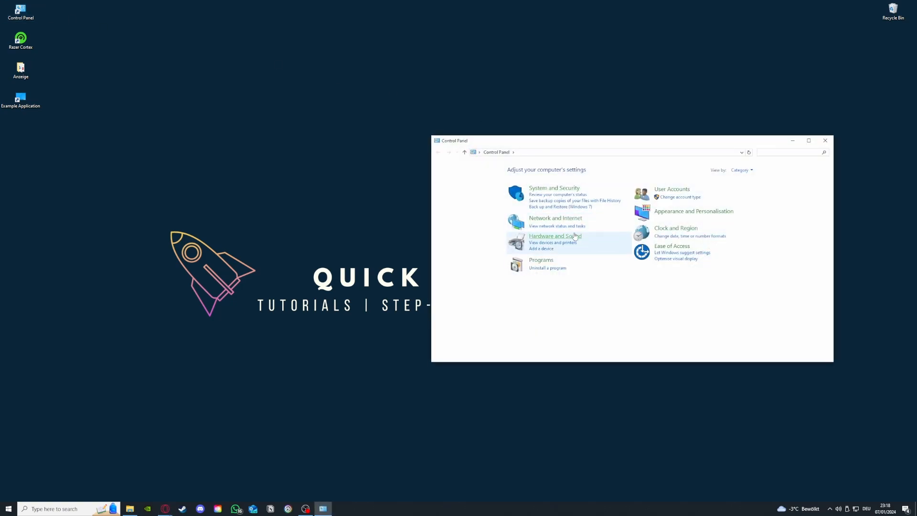
{"action": "left_click", "coordinate": [548, 270]}
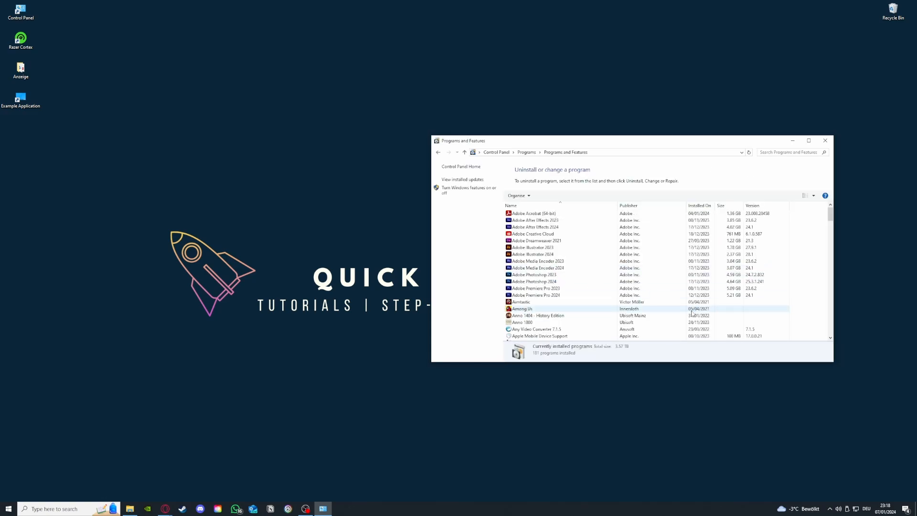
{"action": "scroll", "coordinate": [636, 286], "scroll_direction": "down", "scroll_amount": 15}
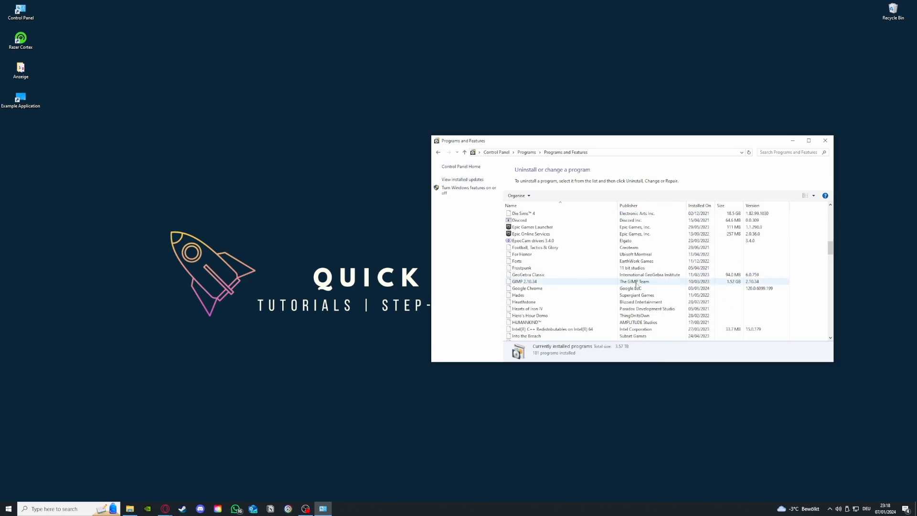
{"action": "scroll", "coordinate": [637, 285], "scroll_direction": "down", "scroll_amount": 12}
{"action": "scroll", "coordinate": [593, 289], "scroll_direction": "up", "scroll_amount": 6}
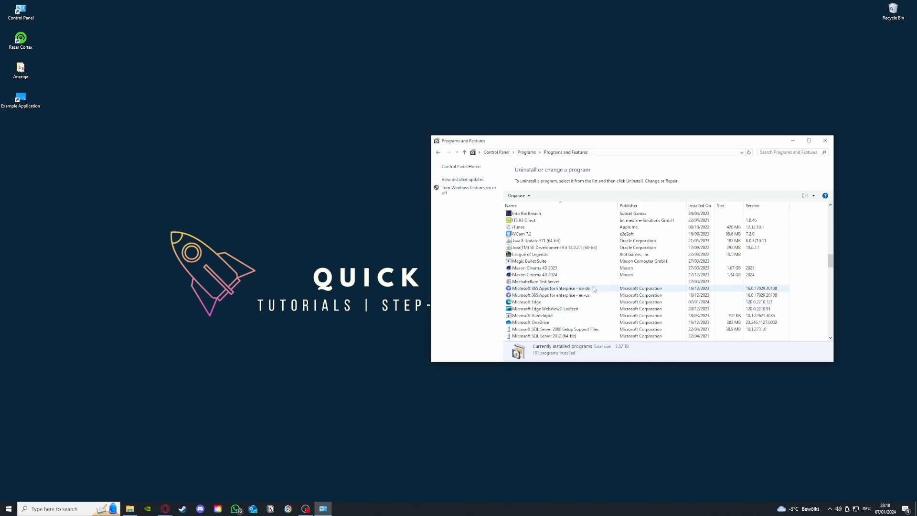
{"action": "scroll", "coordinate": [593, 290], "scroll_direction": "down", "scroll_amount": 3}
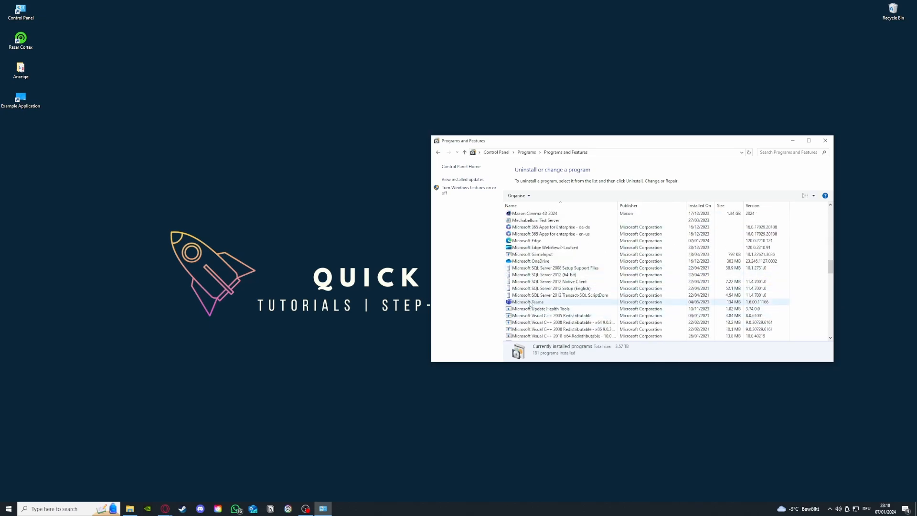
{"action": "left_click", "coordinate": [530, 304]}
{"action": "right_click", "coordinate": [529, 304]}
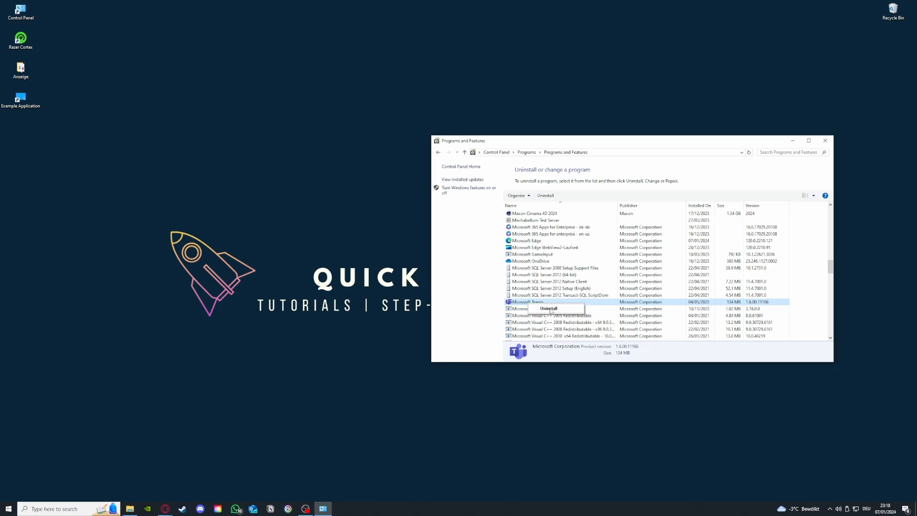
{"action": "left_click", "coordinate": [457, 247]}
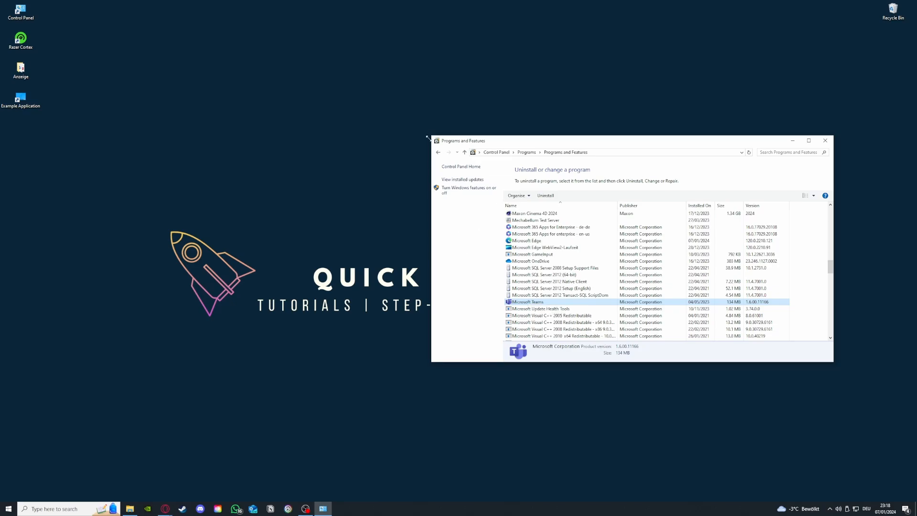
Return to the Control Panel home page, search for "window" and open Windows Defender Firewall.
{"action": "left_click", "coordinate": [438, 152]}
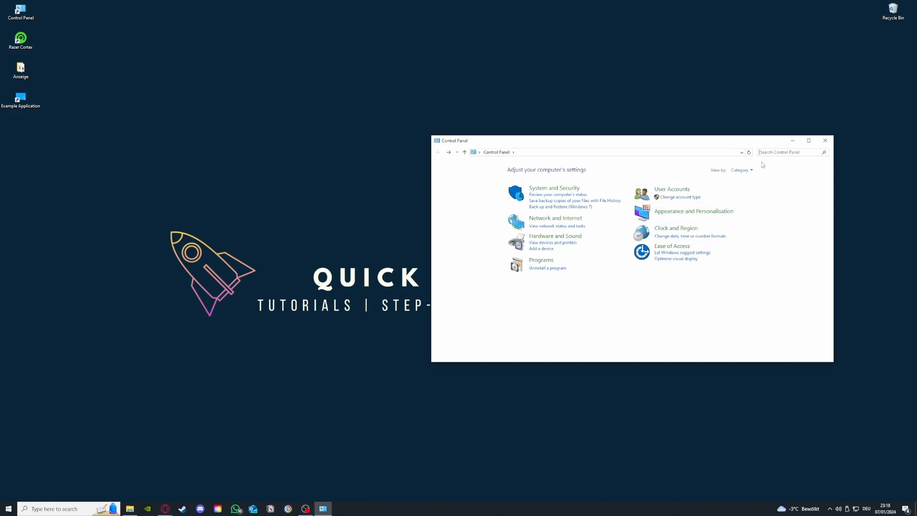
{"action": "type", "text": "window"}
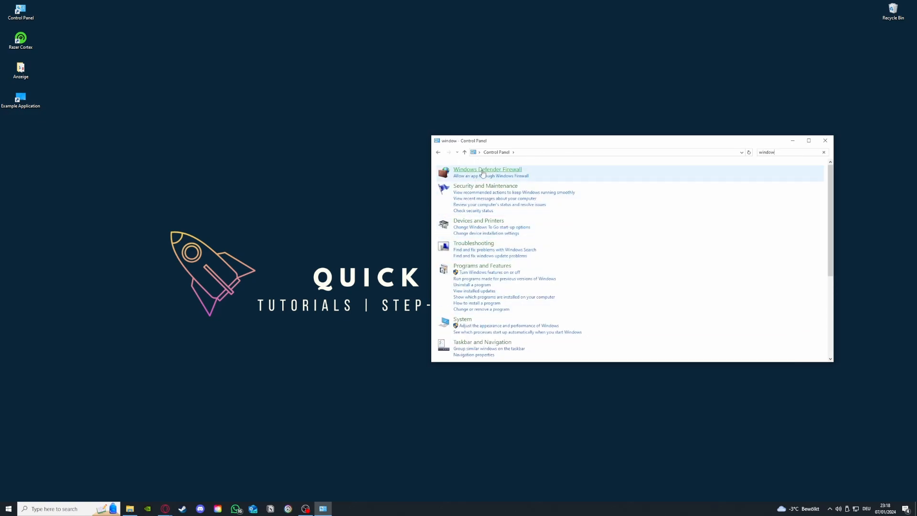
{"action": "left_click", "coordinate": [487, 169]}
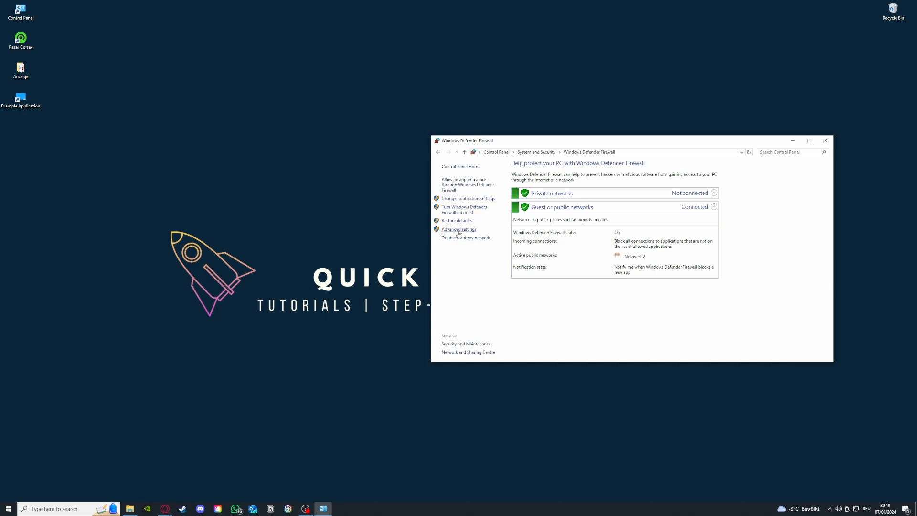
Review the apps allowed through Windows Defender Firewall with their private and public permissions, and return to the firewall overview.
{"action": "left_click", "coordinate": [459, 186]}
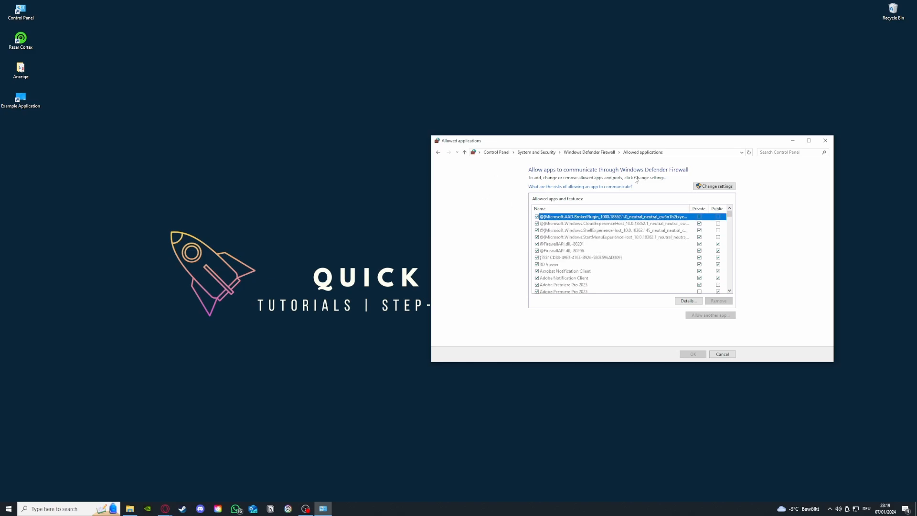
{"action": "left_click", "coordinate": [438, 152]}
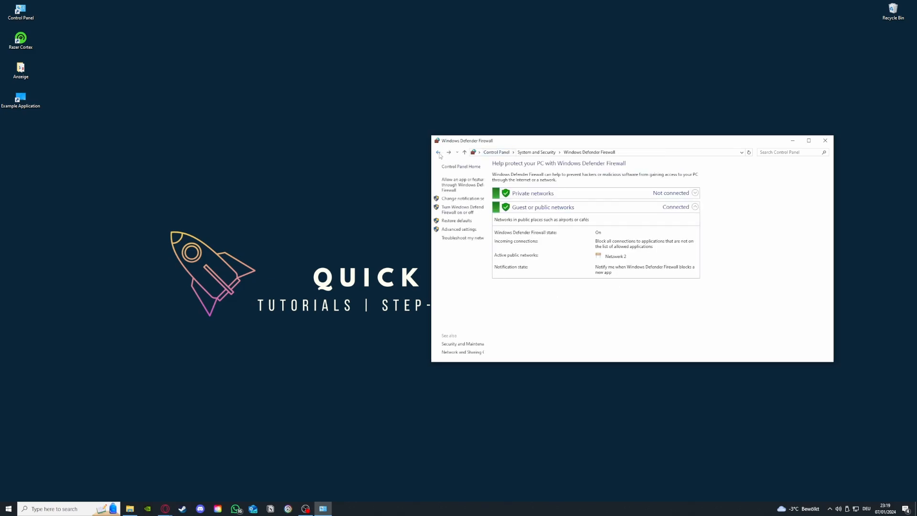
{"action": "left_click", "coordinate": [459, 186]}
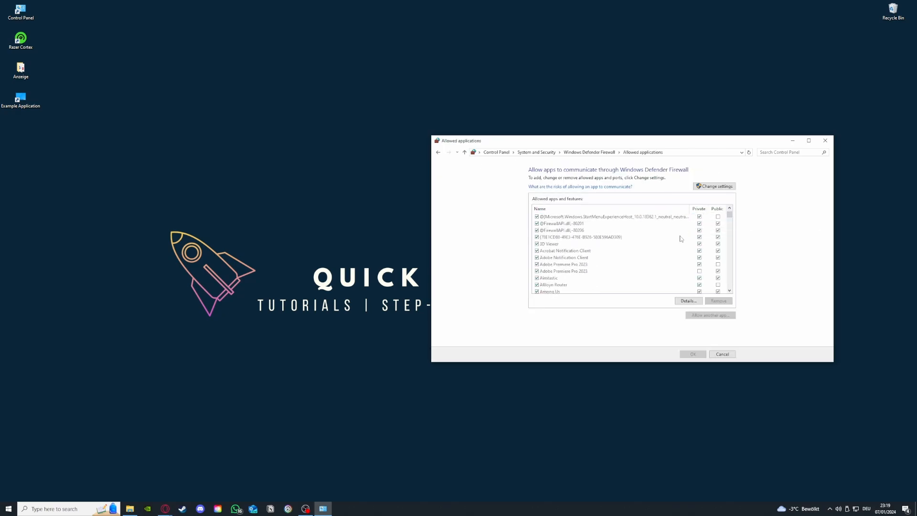
{"action": "scroll", "coordinate": [679, 236], "scroll_direction": "down", "scroll_amount": 10}
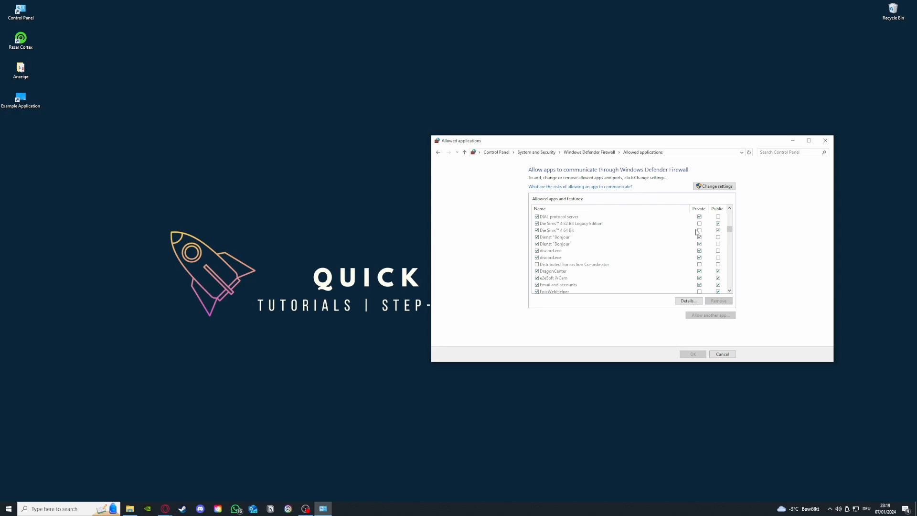
{"action": "left_click", "coordinate": [437, 152]}
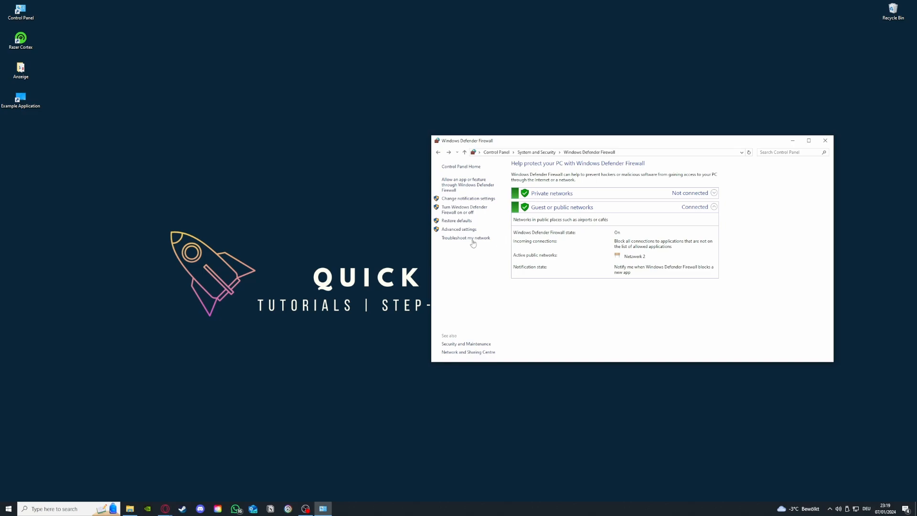
Open the firewall's advanced settings and look through the inbound and outbound rules.
{"action": "left_click", "coordinate": [456, 229]}
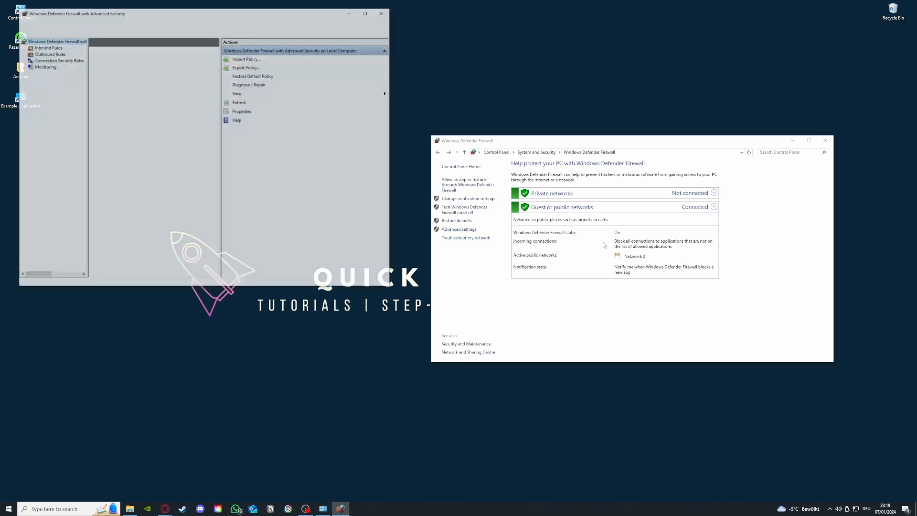
{"action": "scroll", "coordinate": [142, 110], "scroll_direction": "down", "scroll_amount": 3}
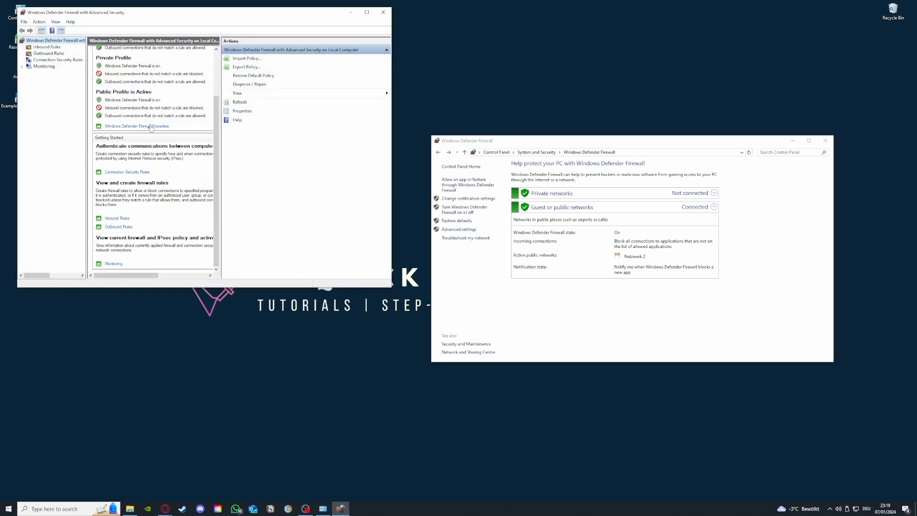
{"action": "left_click", "coordinate": [47, 48]}
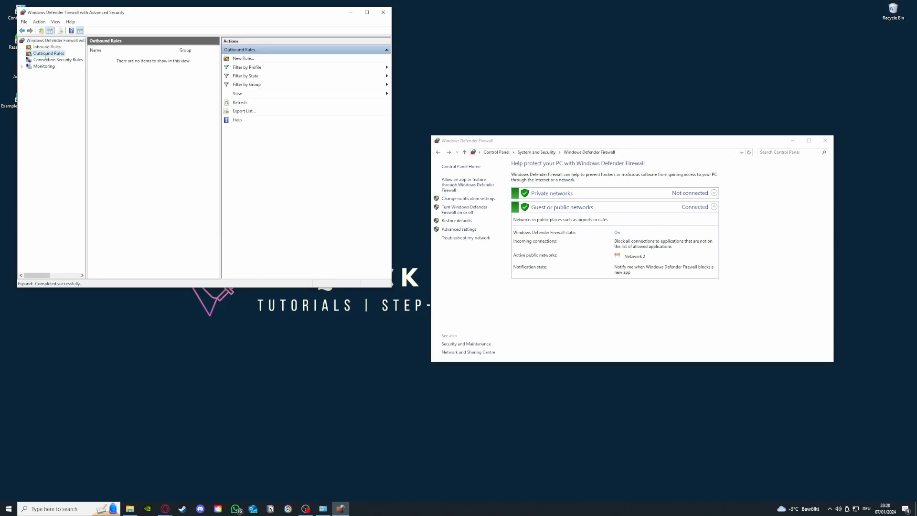
{"action": "left_click", "coordinate": [49, 53]}
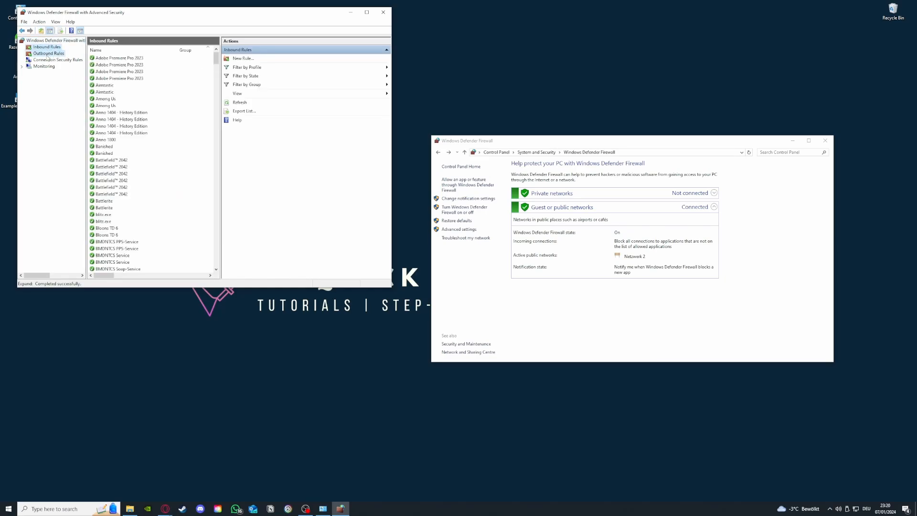
{"action": "left_click", "coordinate": [47, 48]}
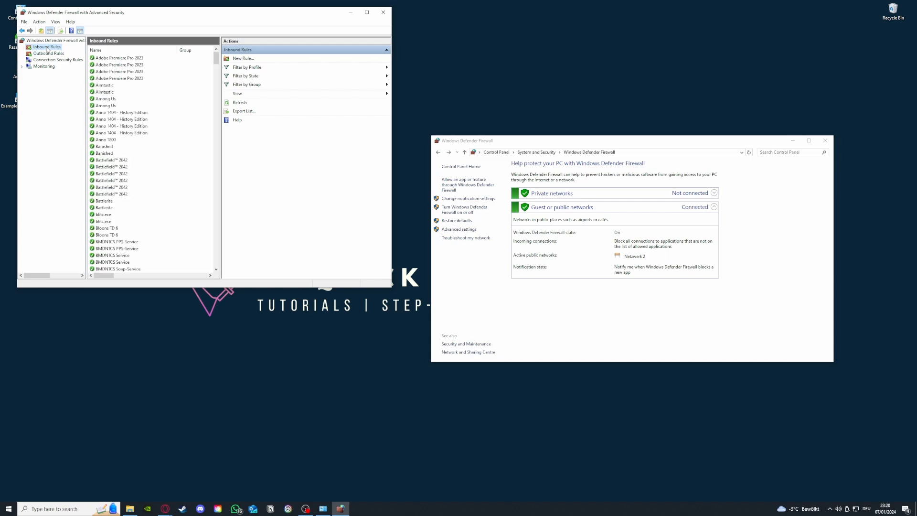
{"action": "scroll", "coordinate": [150, 143], "scroll_direction": "down", "scroll_amount": 20}
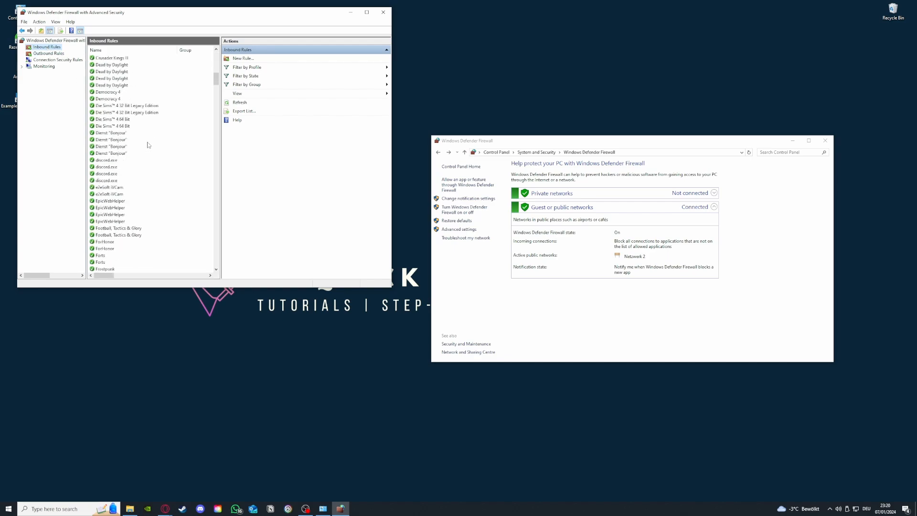
View the rule types in the New Inbound Rule Wizard, close it without creating a rule, and continue through the inbound rules.
{"action": "left_click", "coordinate": [258, 59]}
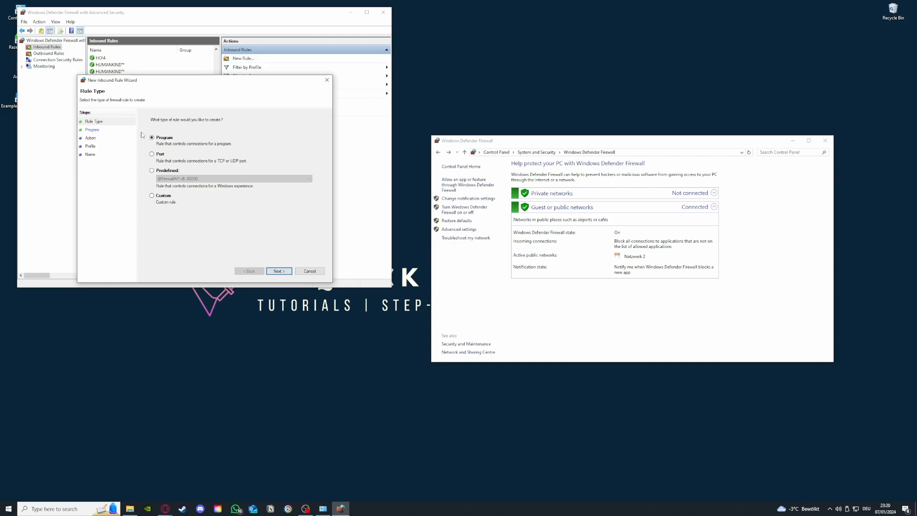
{"action": "left_click", "coordinate": [330, 82]}
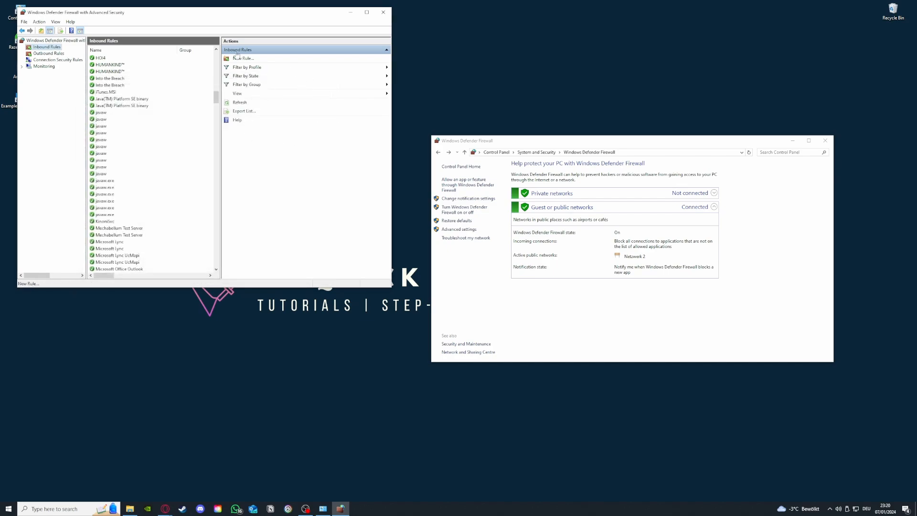
{"action": "scroll", "coordinate": [168, 231], "scroll_direction": "down", "scroll_amount": 15}
{"action": "scroll", "coordinate": [167, 230], "scroll_direction": "down", "scroll_amount": 8}
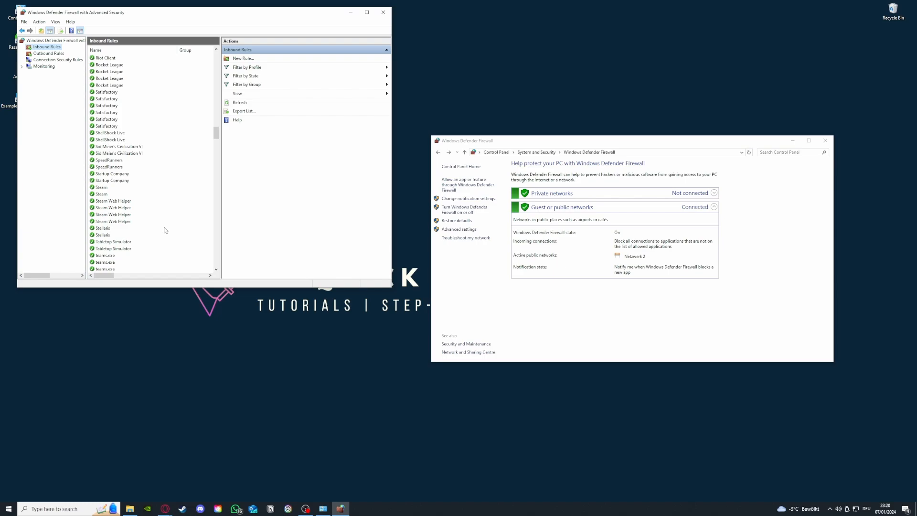
Examine the outbound rules list and compare it with the inbound rules.
{"action": "left_click", "coordinate": [48, 53]}
{"action": "left_click", "coordinate": [48, 48]}
{"action": "left_click", "coordinate": [49, 53]}
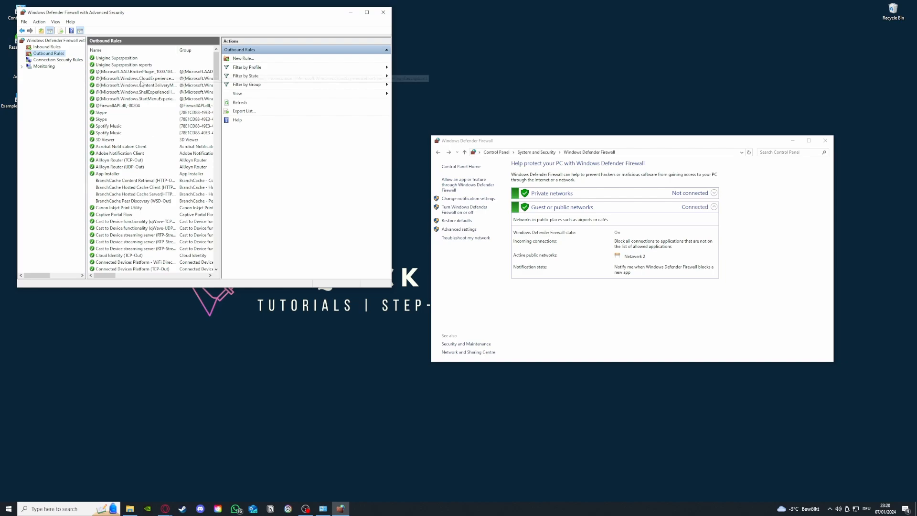
{"action": "left_click_drag", "start_coordinate": [216, 67], "coordinate": [97, 192]}
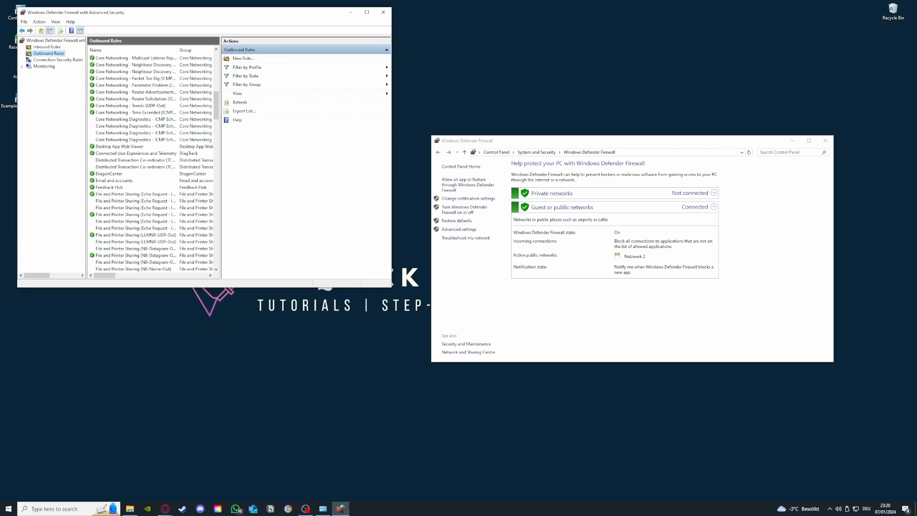
{"action": "left_click", "coordinate": [165, 508]}
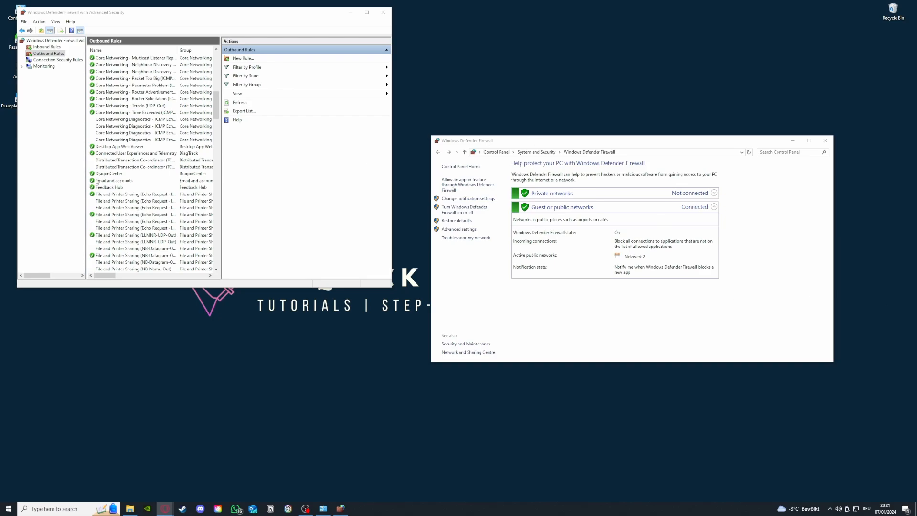
{"action": "scroll", "coordinate": [151, 201], "scroll_direction": "up", "scroll_amount": 10}
{"action": "scroll", "coordinate": [151, 201], "scroll_direction": "up", "scroll_amount": 3}
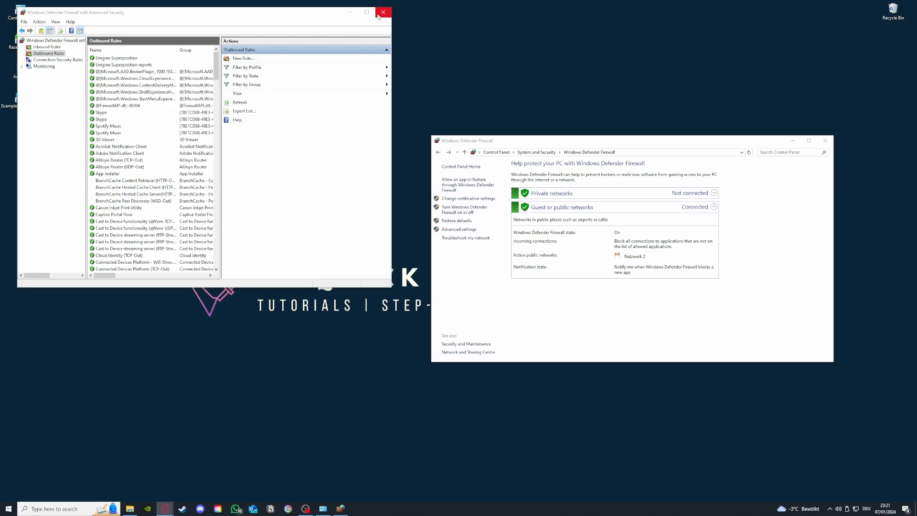
{"action": "left_click", "coordinate": [41, 47]}
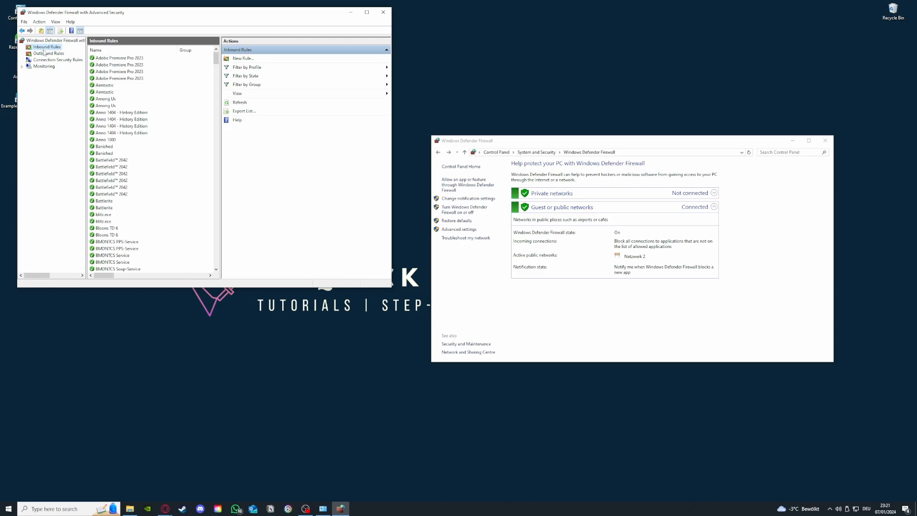
{"action": "left_click", "coordinate": [45, 53]}
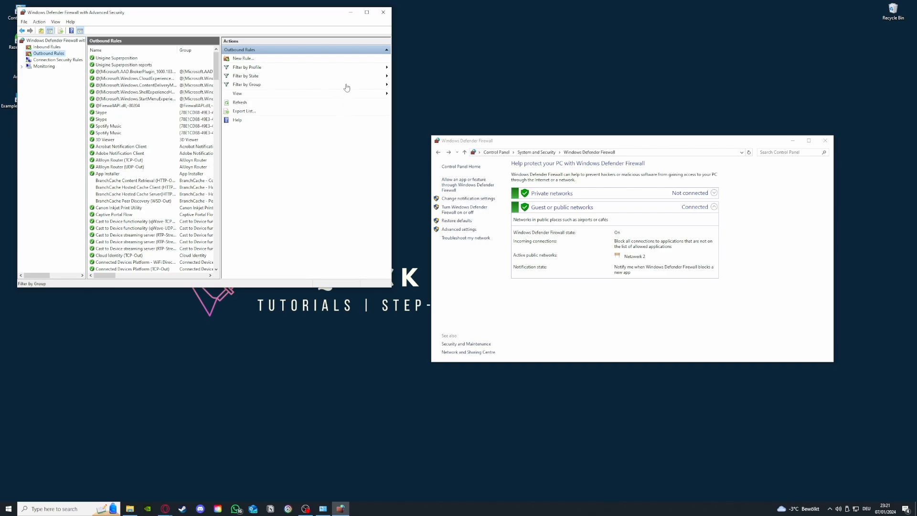
Close both firewall windows and move the Example Application 2 shortcut closer to the other desktop shortcuts.
{"action": "left_click", "coordinate": [382, 12]}
{"action": "left_click", "coordinate": [824, 141]}
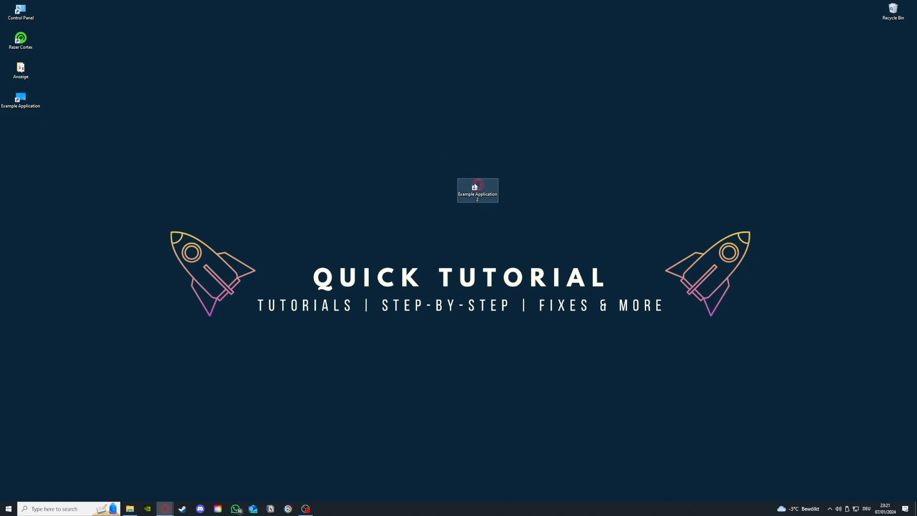
{"action": "left_click_drag", "start_coordinate": [477, 186], "coordinate": [353, 157]}
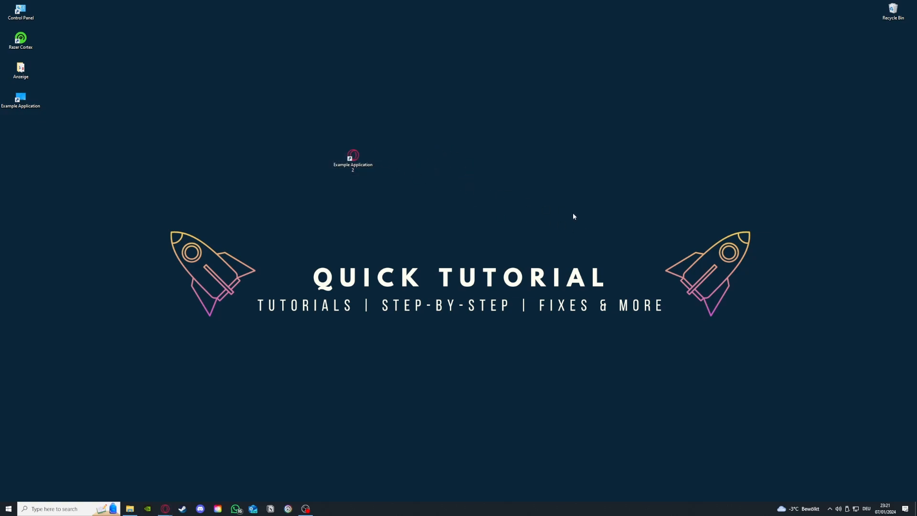